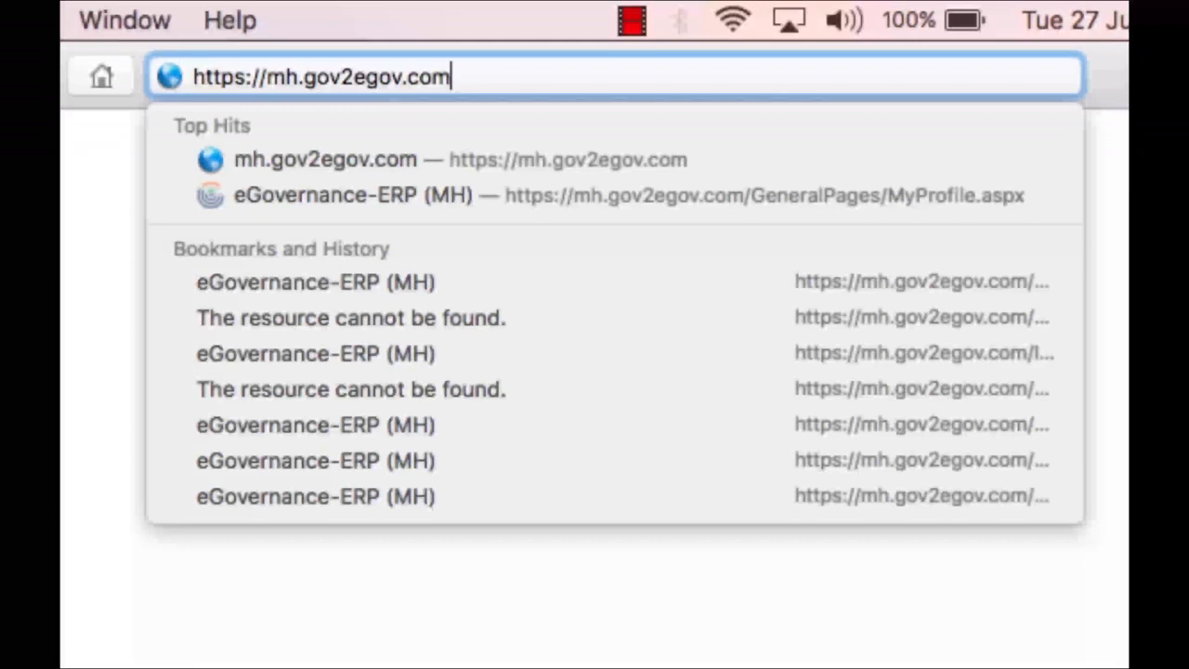
- Load mh.gov2egov.com in Safari and dismiss the announcement popup to reach the User Login form
key(Return)
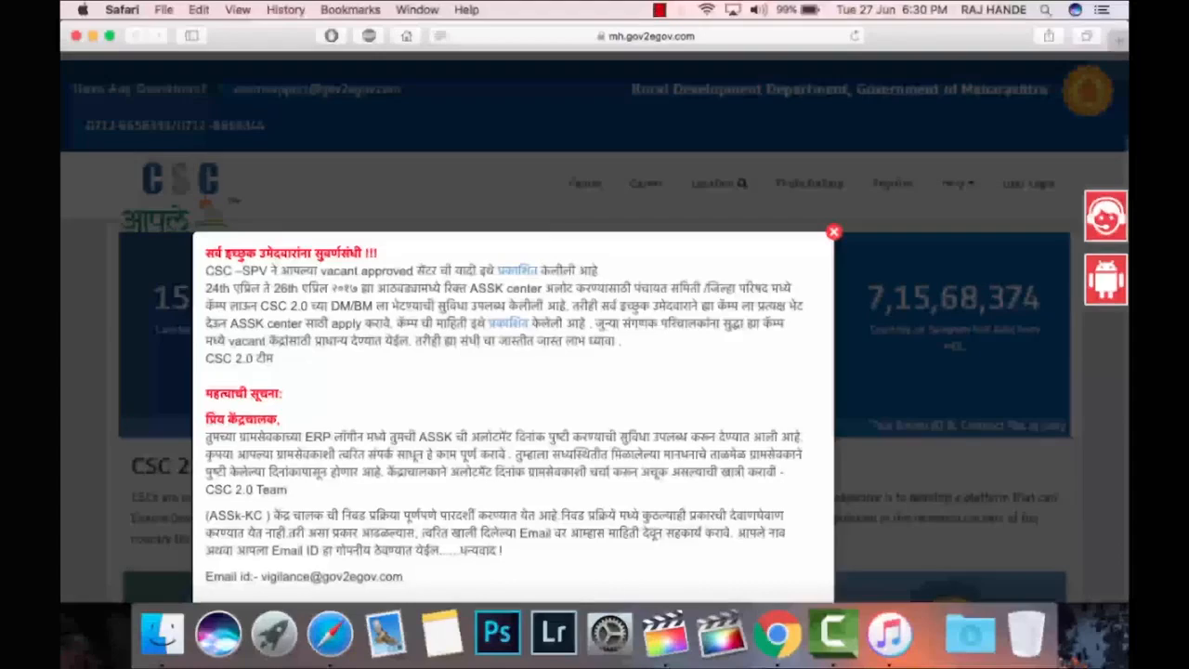
key(Escape)
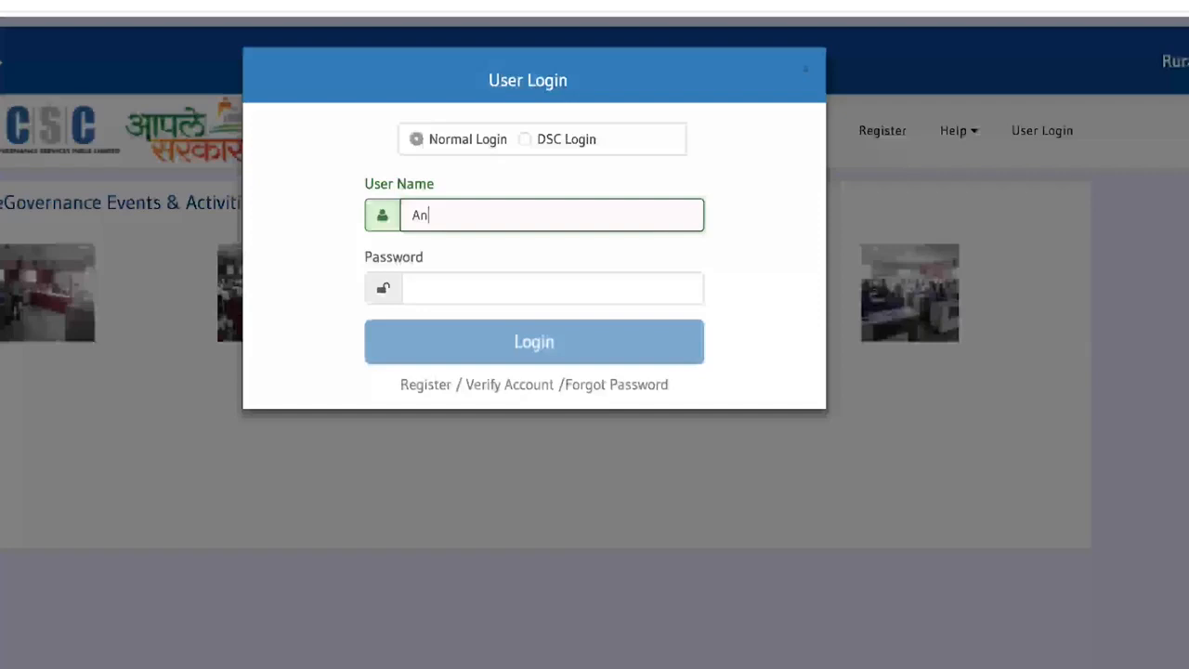
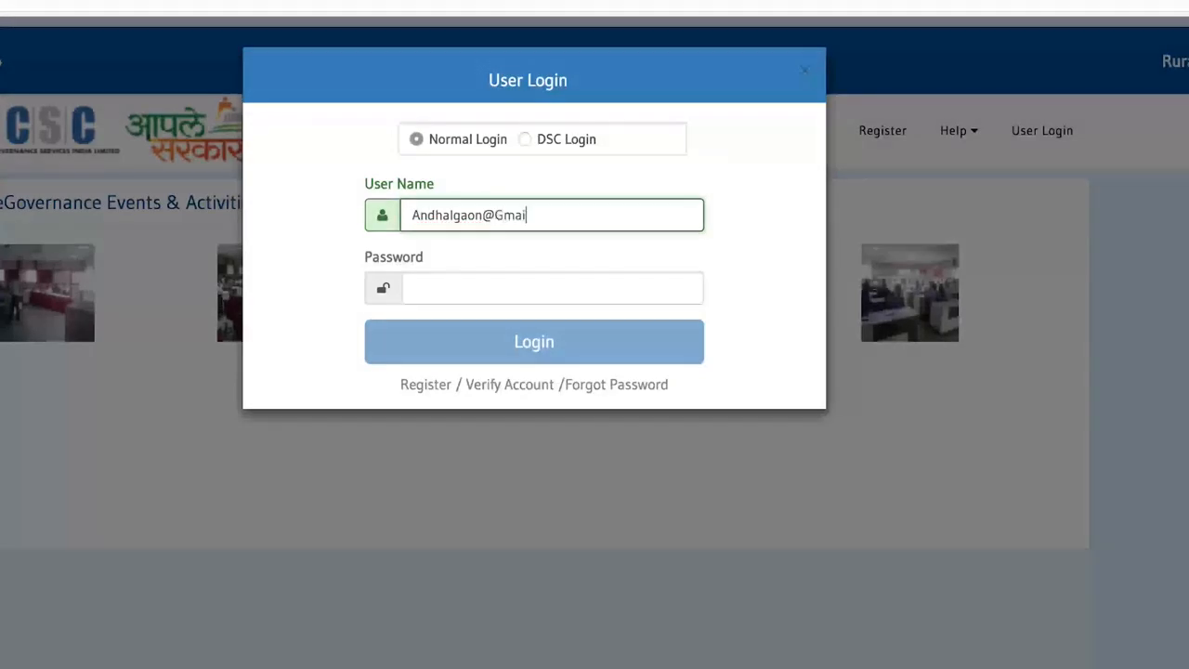
- Sign in to the CSC portal with the account's user name and password
click(443, 287)
text(•)
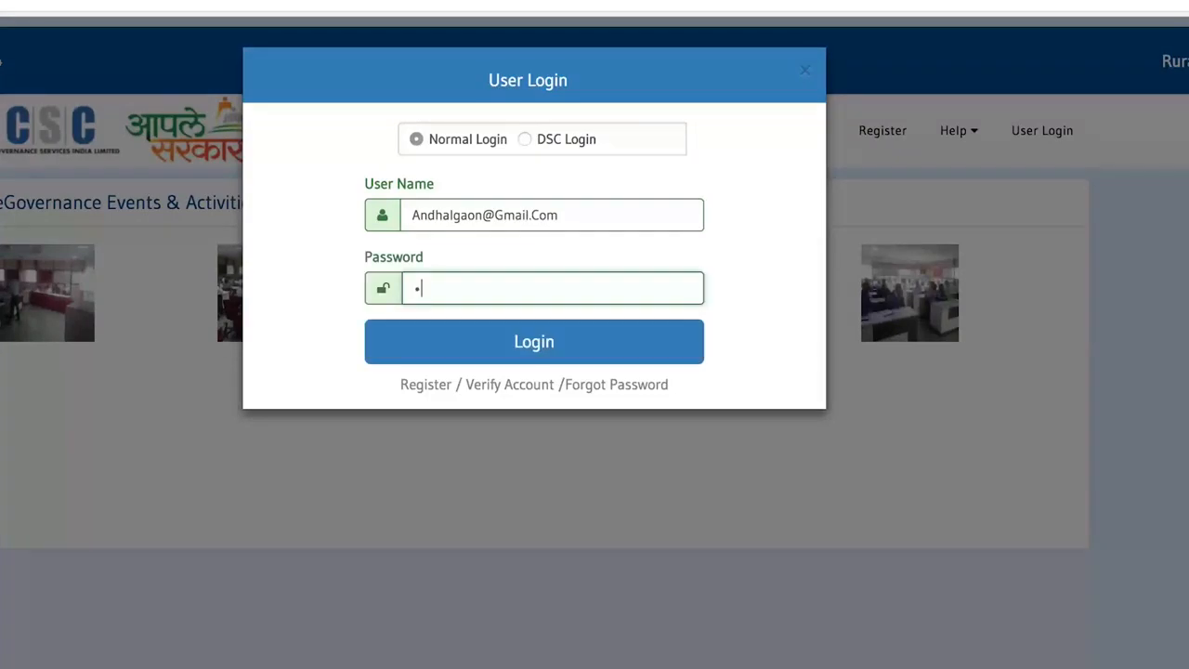
text(•••)
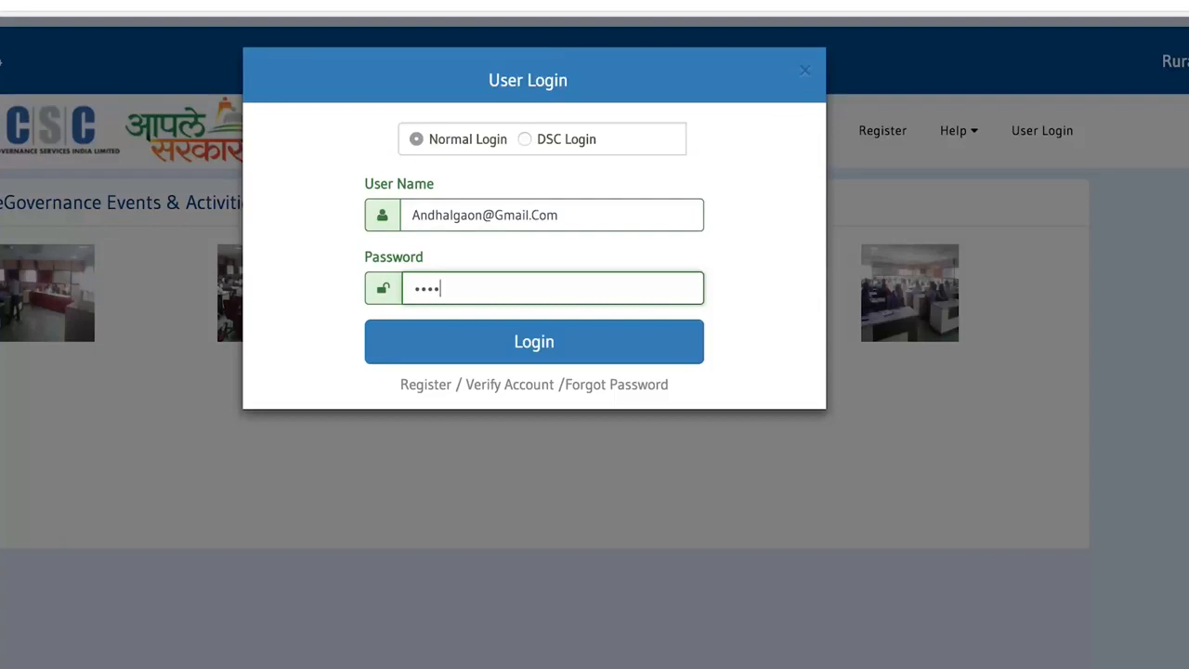
text(•)
click(535, 346)
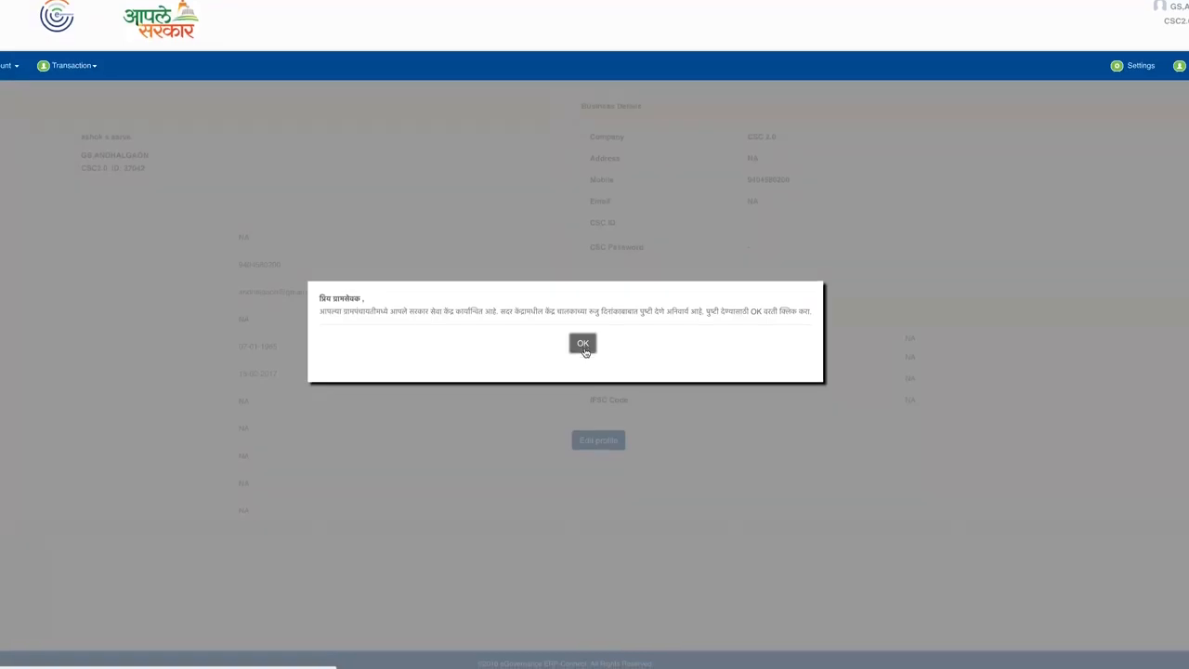
- Acknowledge the allotment date notice, review the personal, business and bank details, then open Transaction
click(583, 345)
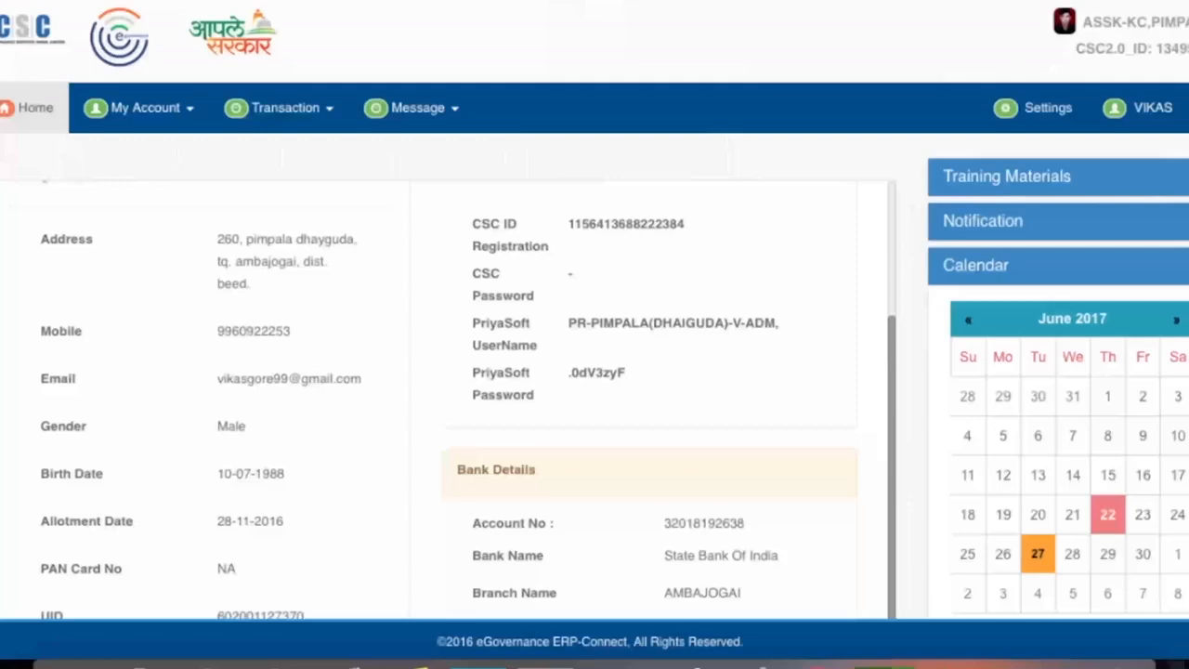
scroll(446, 400, down, 1)
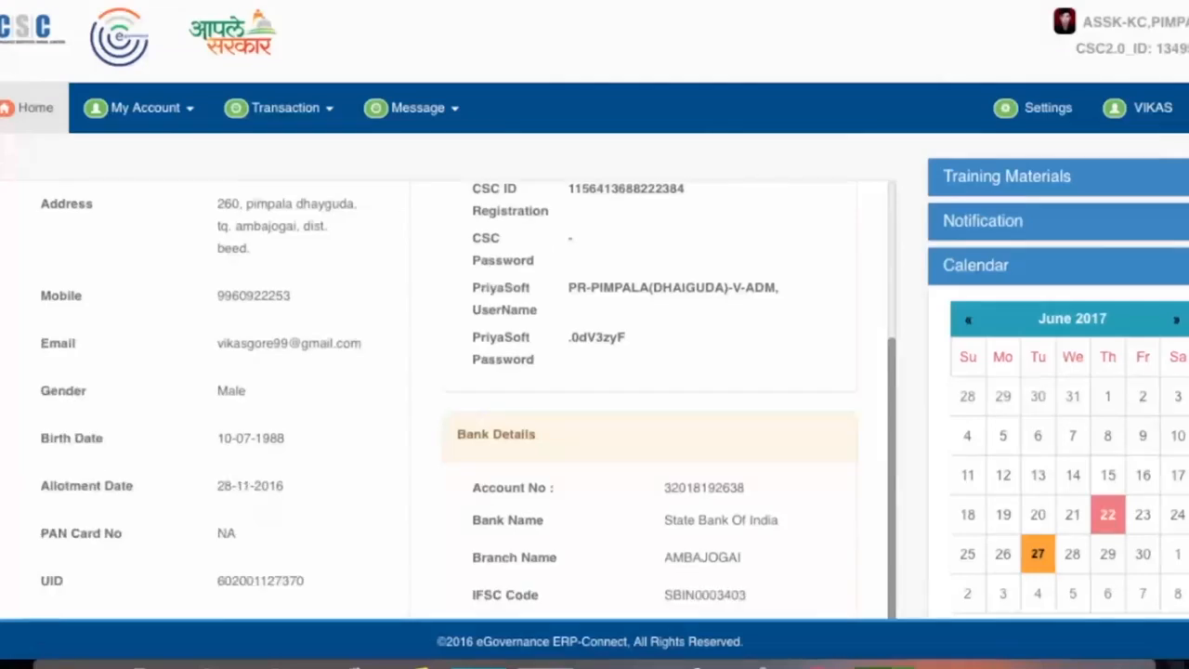
scroll(446, 400, down, 2)
scroll(446, 400, down, 2)
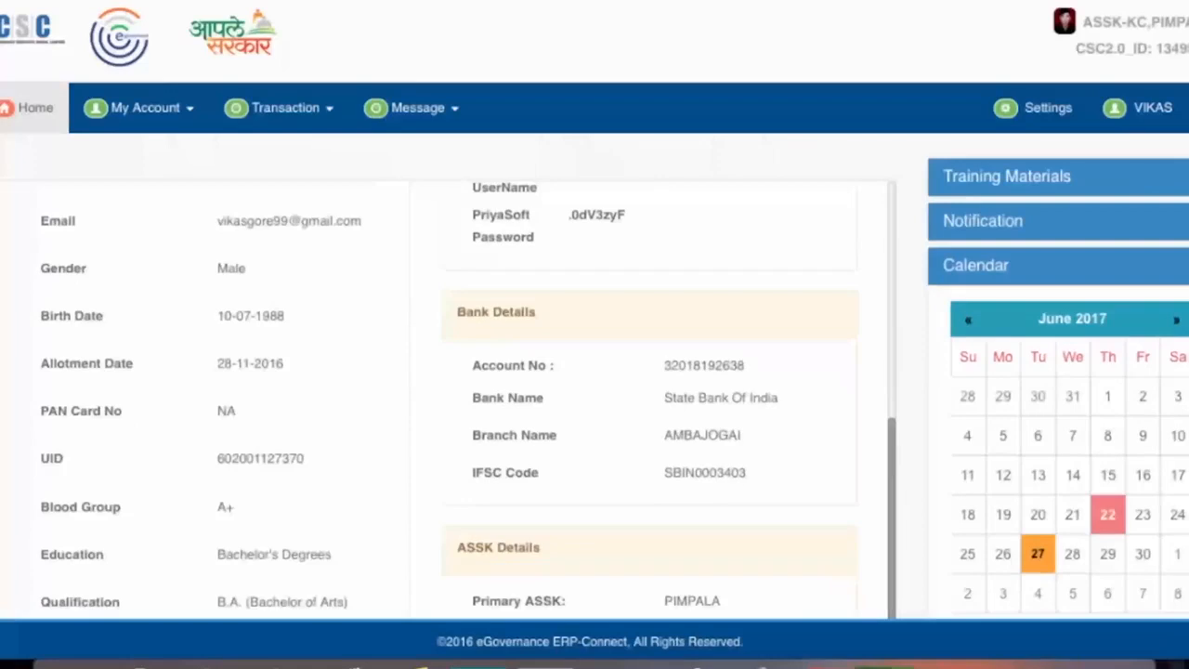
scroll(446, 400, down, 1)
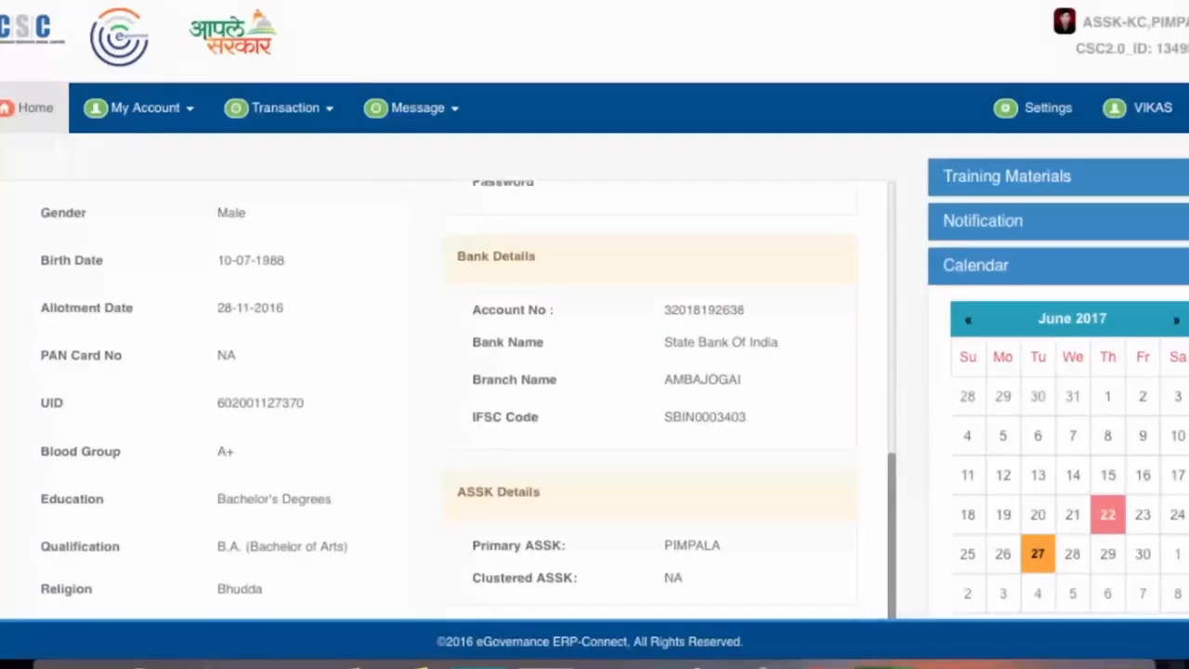
scroll(446, 399, up, 1)
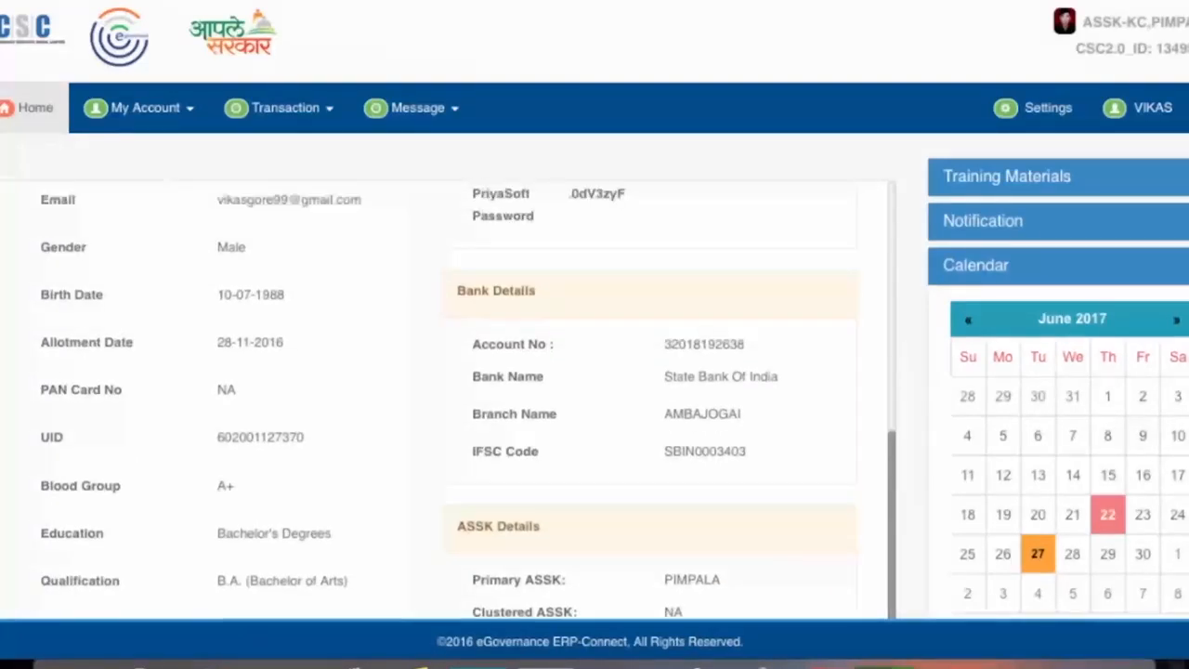
scroll(446, 400, up, 2)
scroll(446, 399, up, 2)
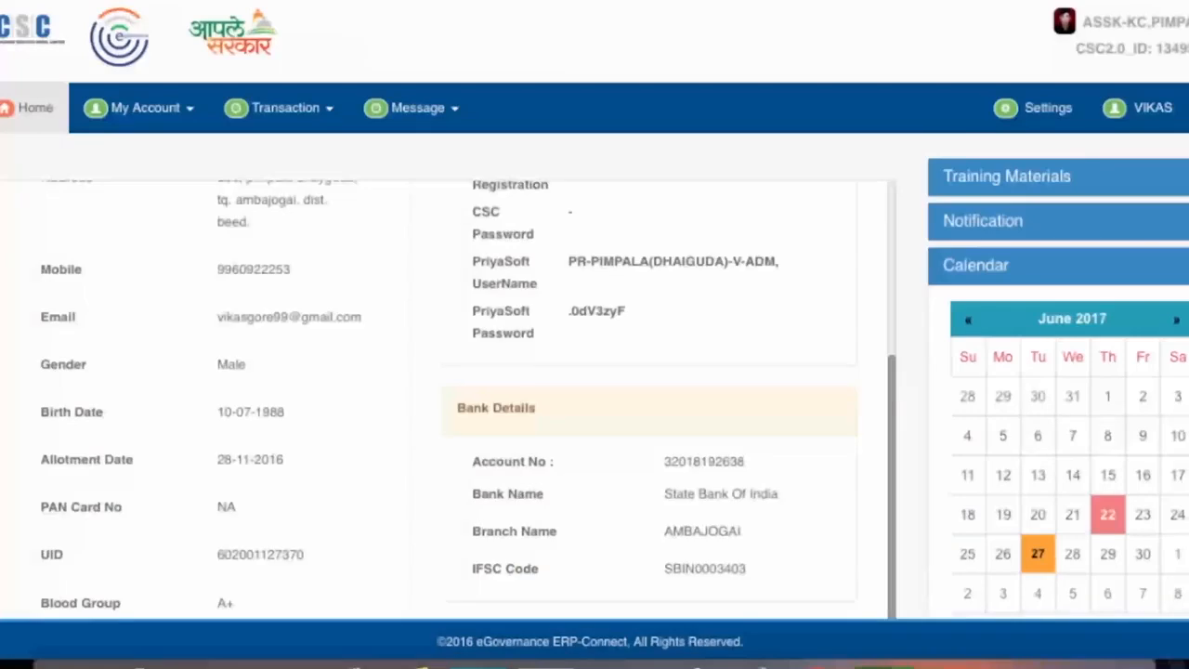
scroll(446, 399, up, 5)
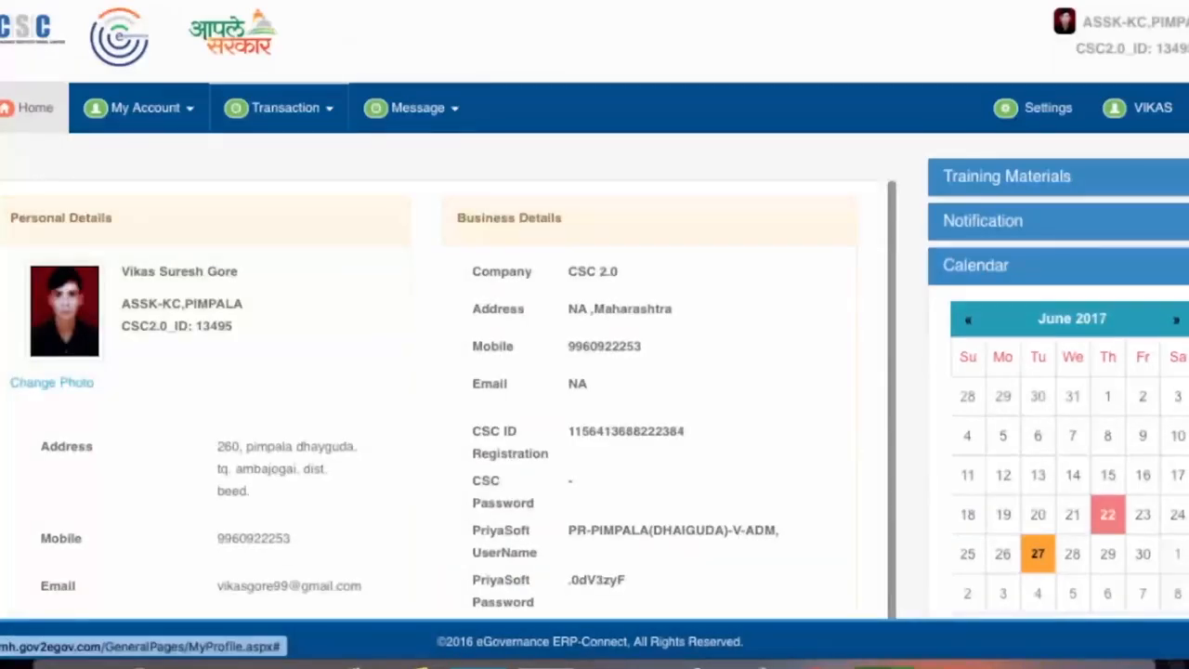
click(285, 107)
mouse_move(316, 231)
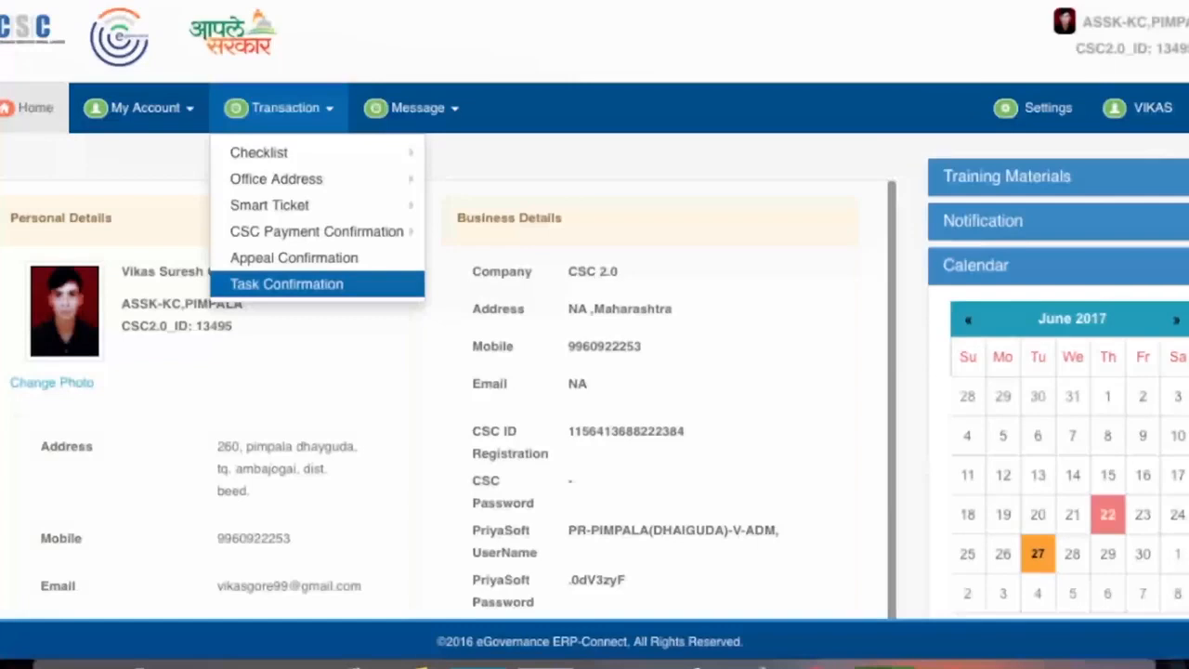
- Open Task Confirmation and set the period to Year 2017, Month February
key(Return)
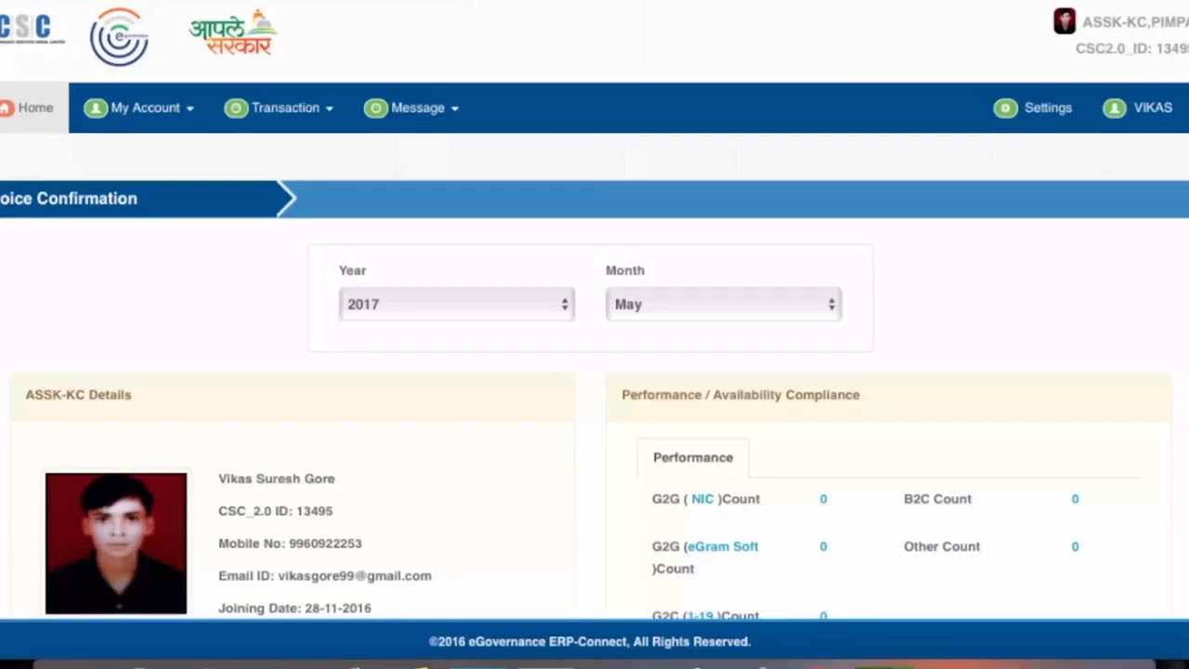
click(455, 304)
key(Return)
click(723, 304)
key(Down)
key(Down)
key(Down)
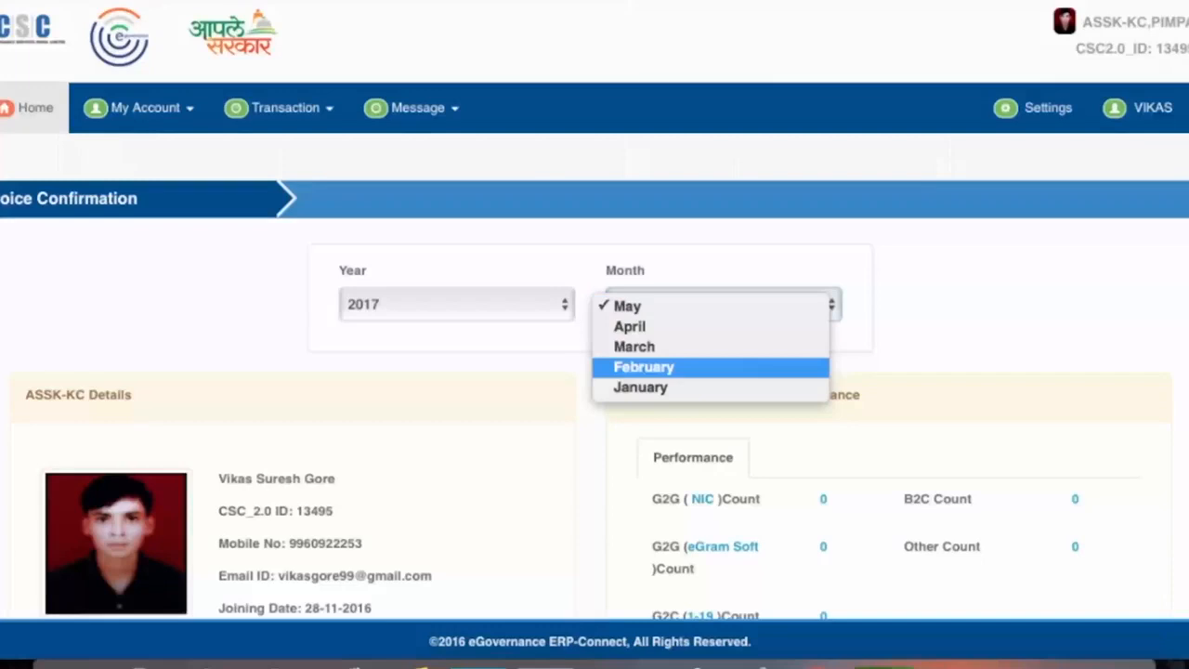
key(Return)
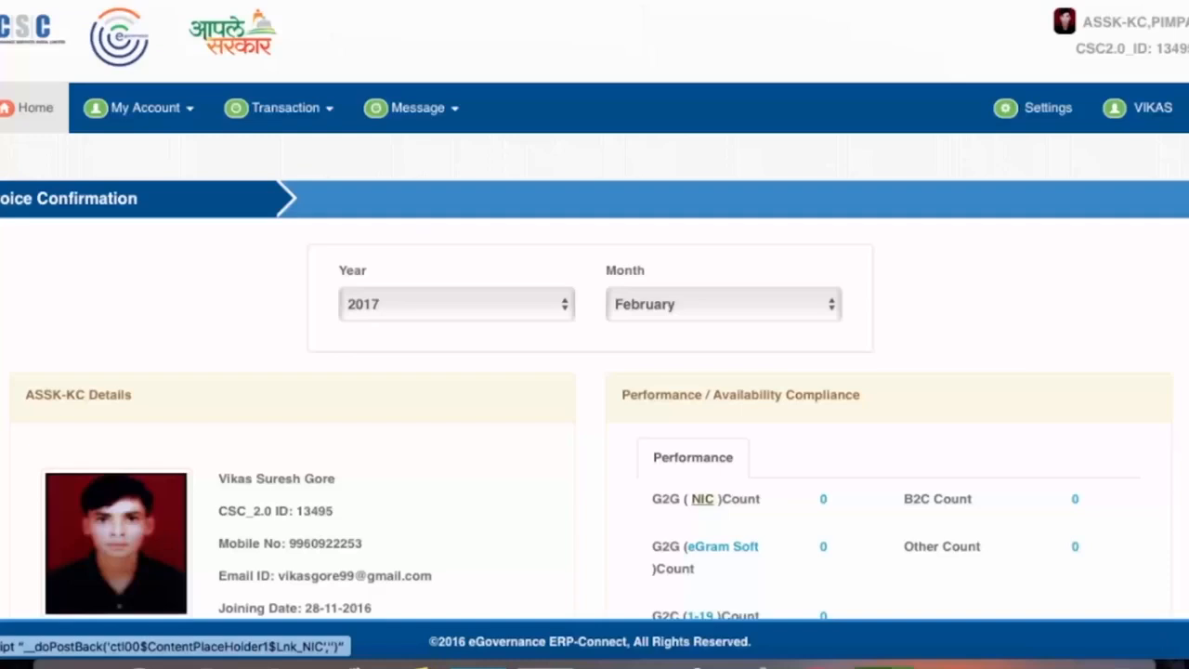
- Open the NIC Services details from the Performance section's NIC link
click(703, 499)
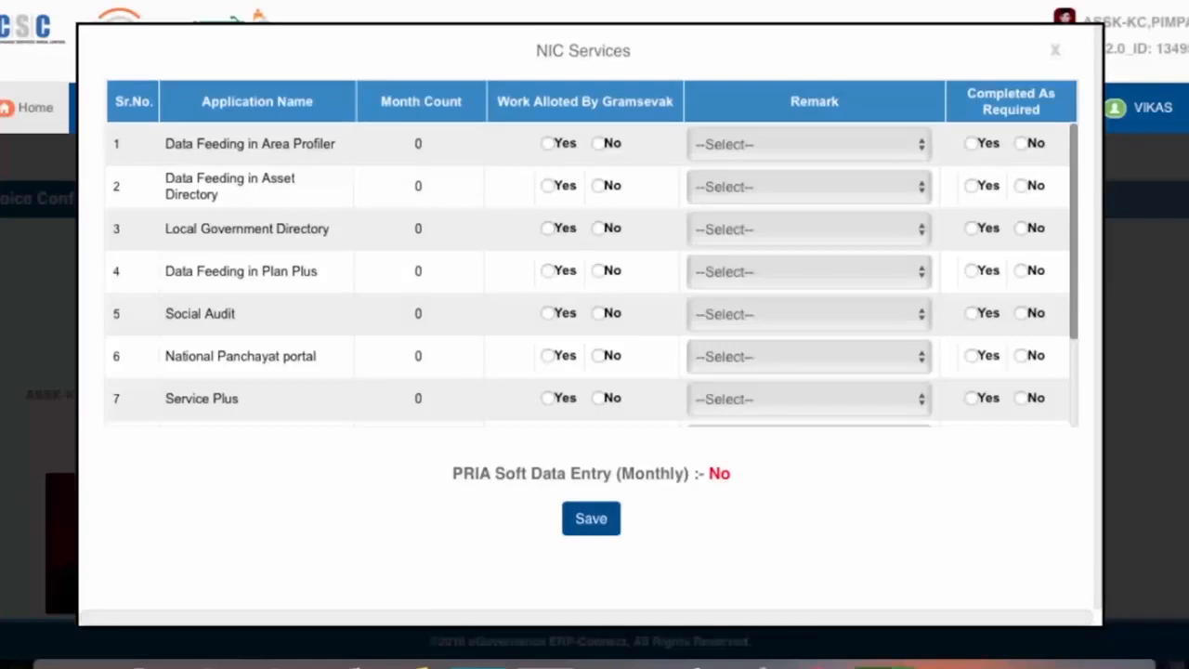
- Set Work Alloted By Gramsevak to Yes for Data Feeding in Area Profiler, checking the remark options
scroll(592, 274, down, 3)
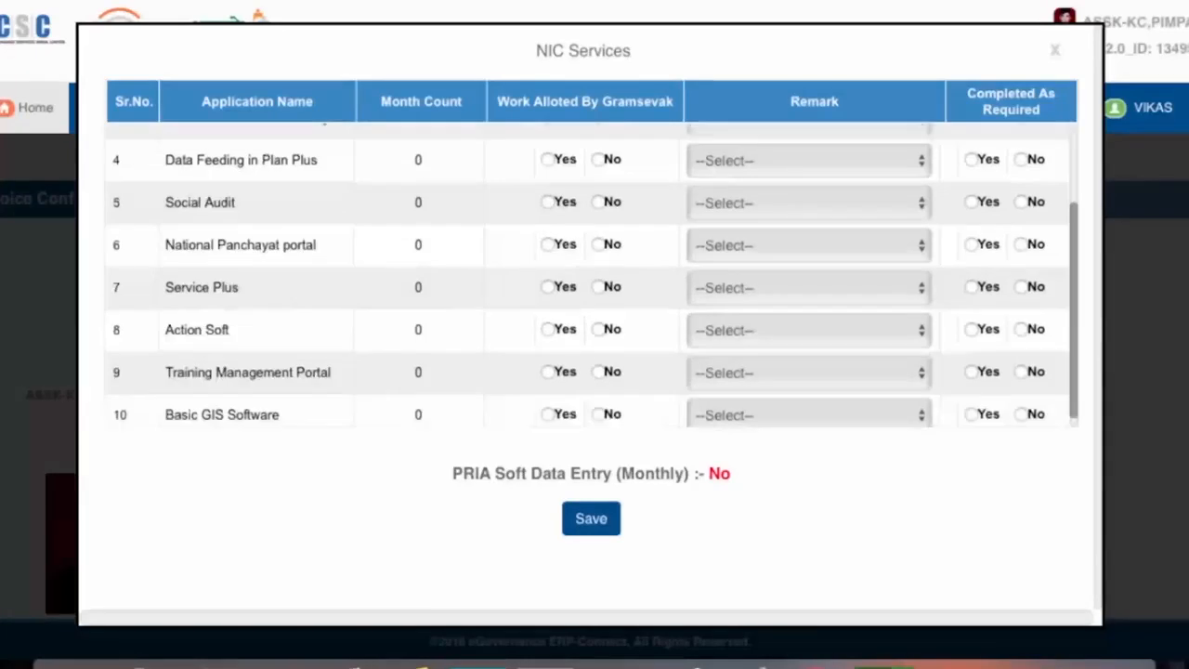
scroll(592, 275, up, 3)
click(548, 143)
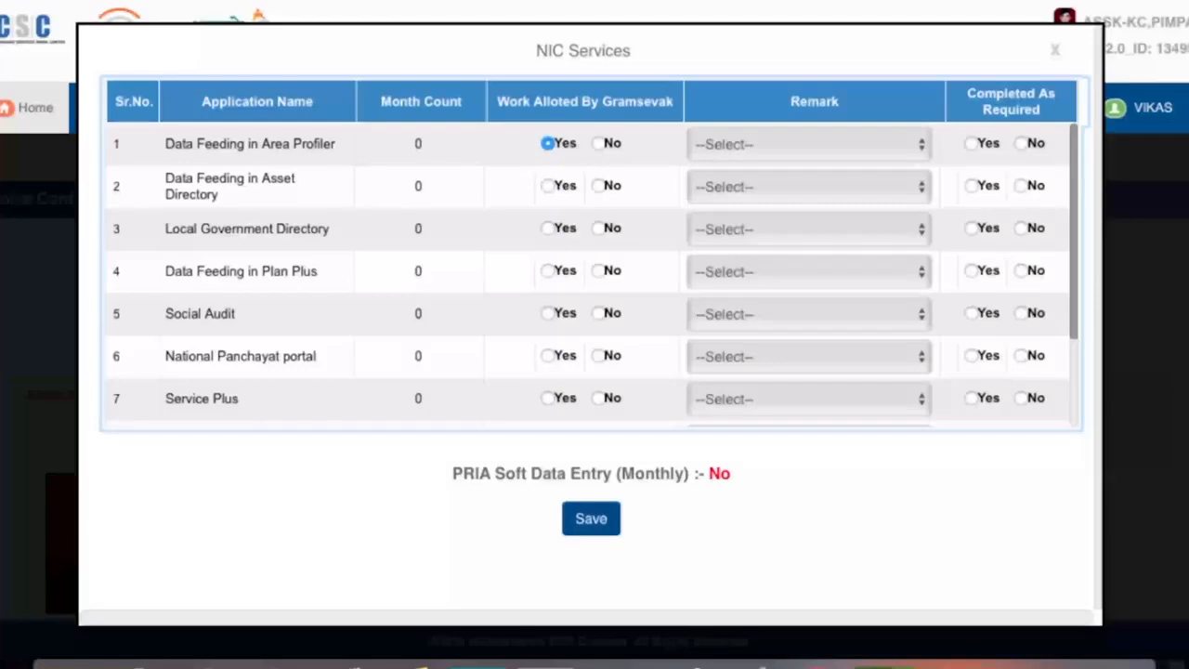
click(599, 143)
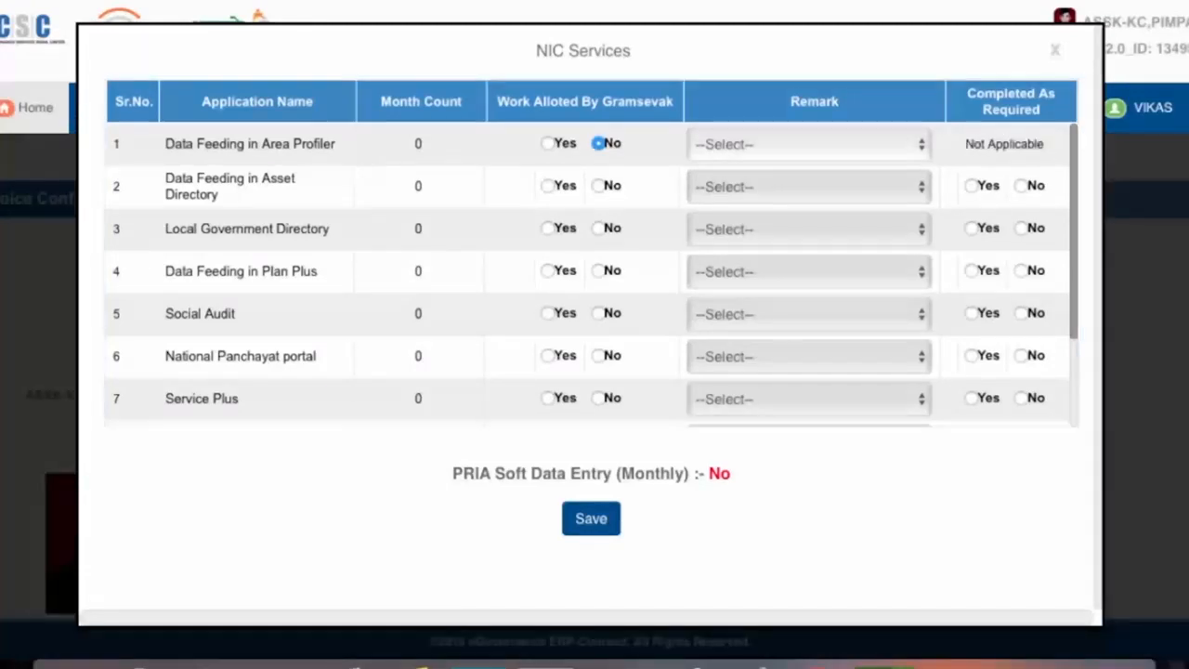
click(809, 145)
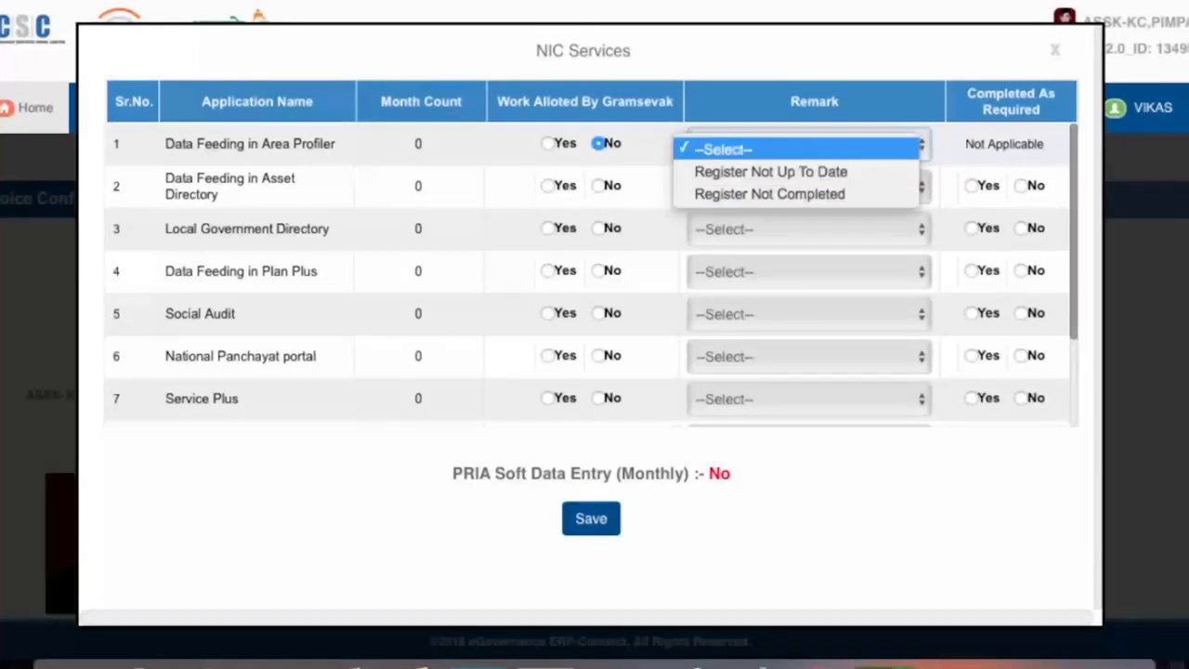
key(Return)
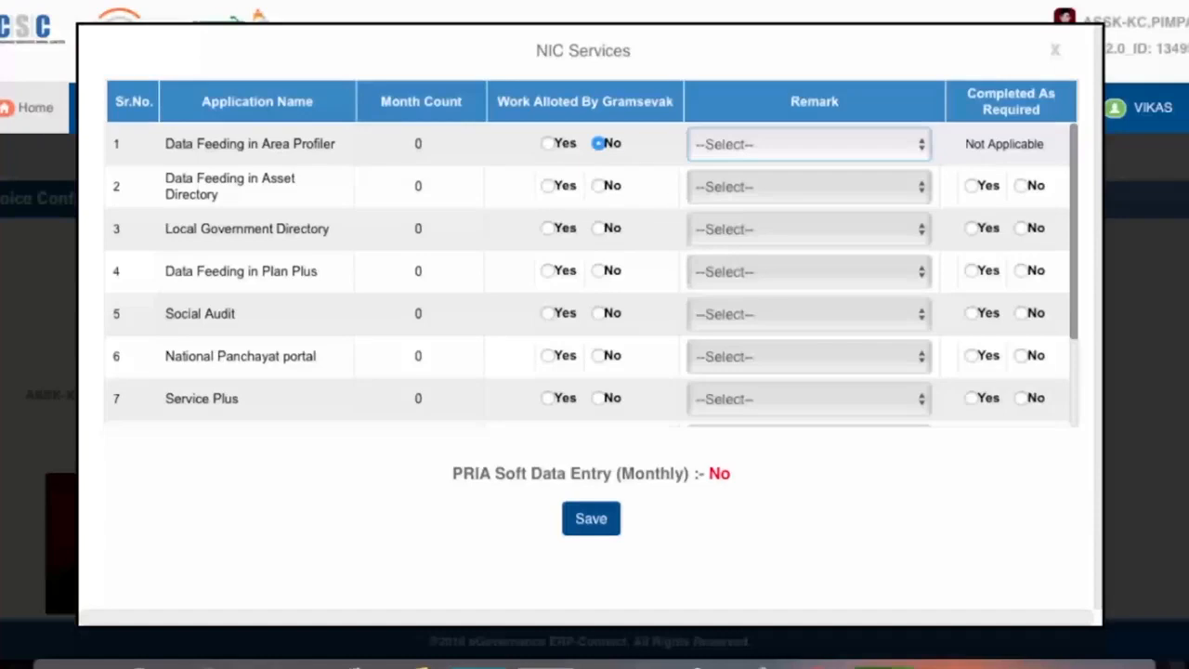
click(548, 144)
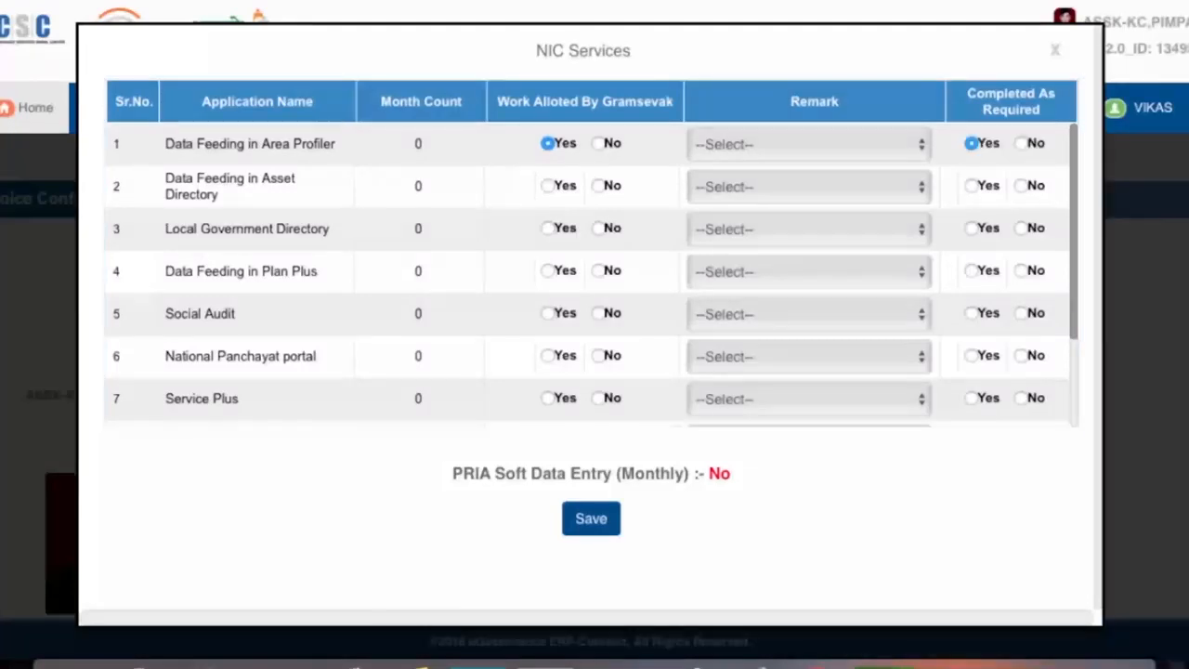
- Mark row 1 as not completed as required and save the NIC Services entries
click(1022, 143)
click(972, 143)
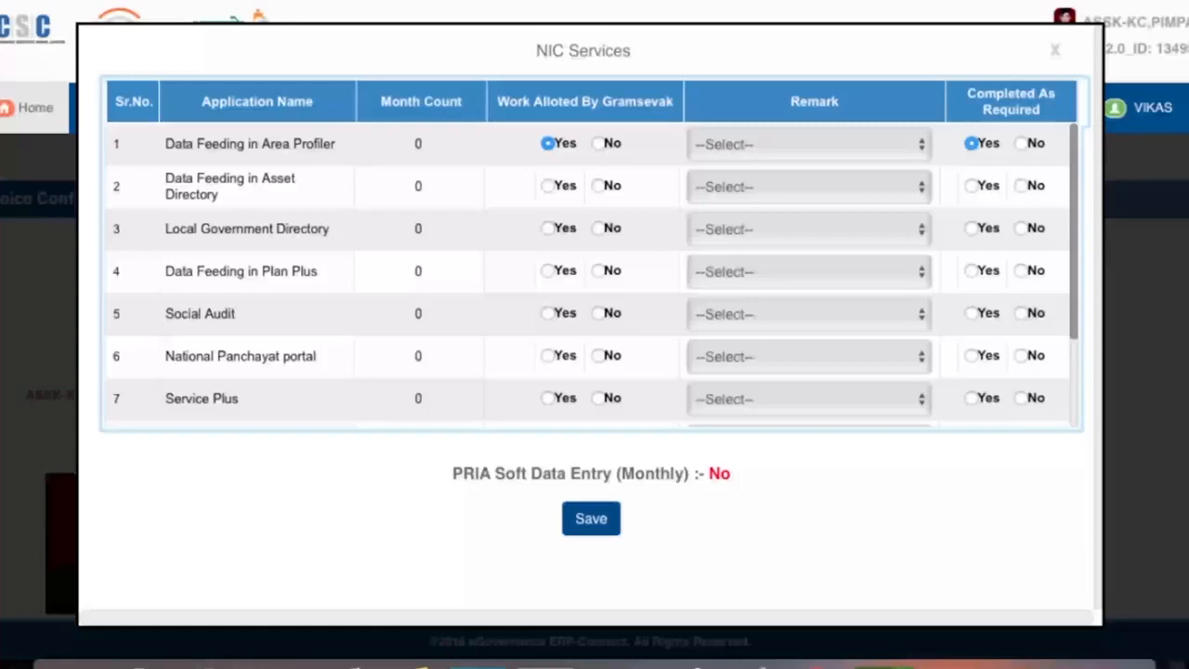
click(1021, 143)
scroll(591, 279, down, 1)
scroll(591, 278, down, 1)
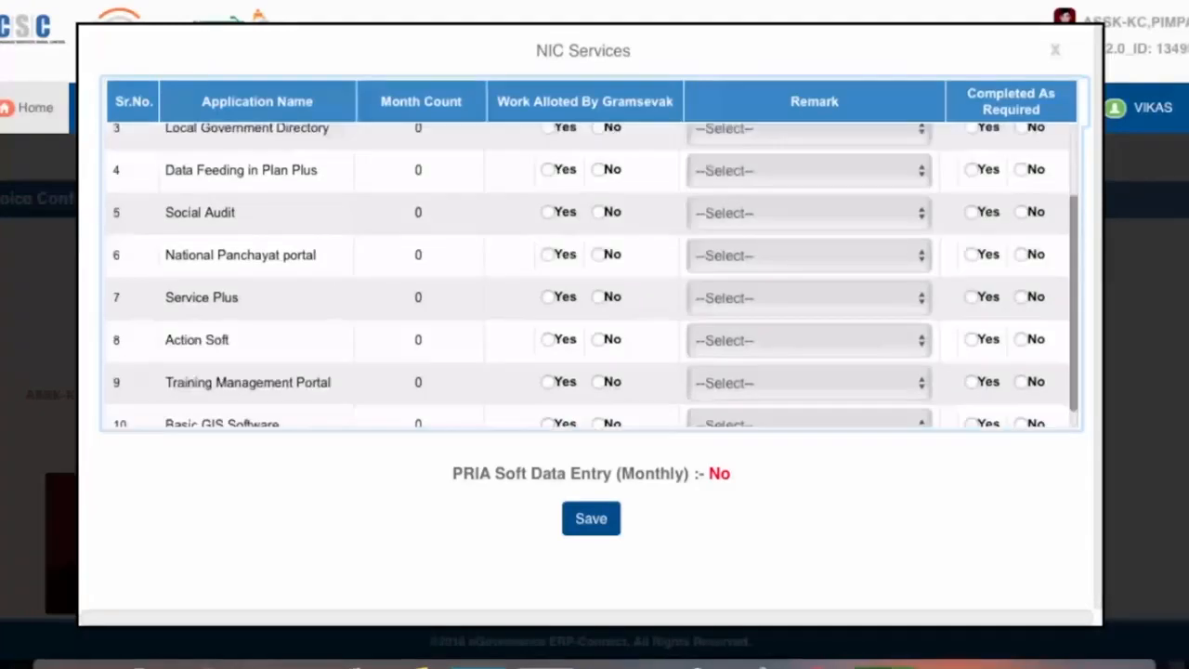
scroll(591, 279, down, 1)
scroll(591, 279, down, 1)
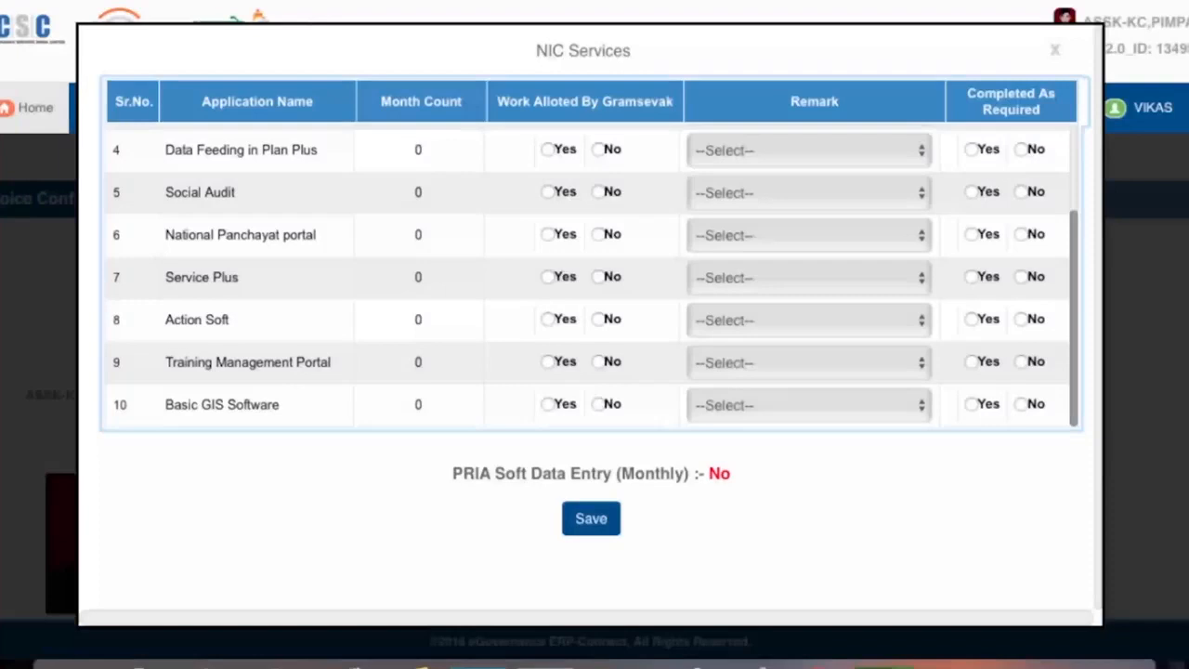
click(591, 518)
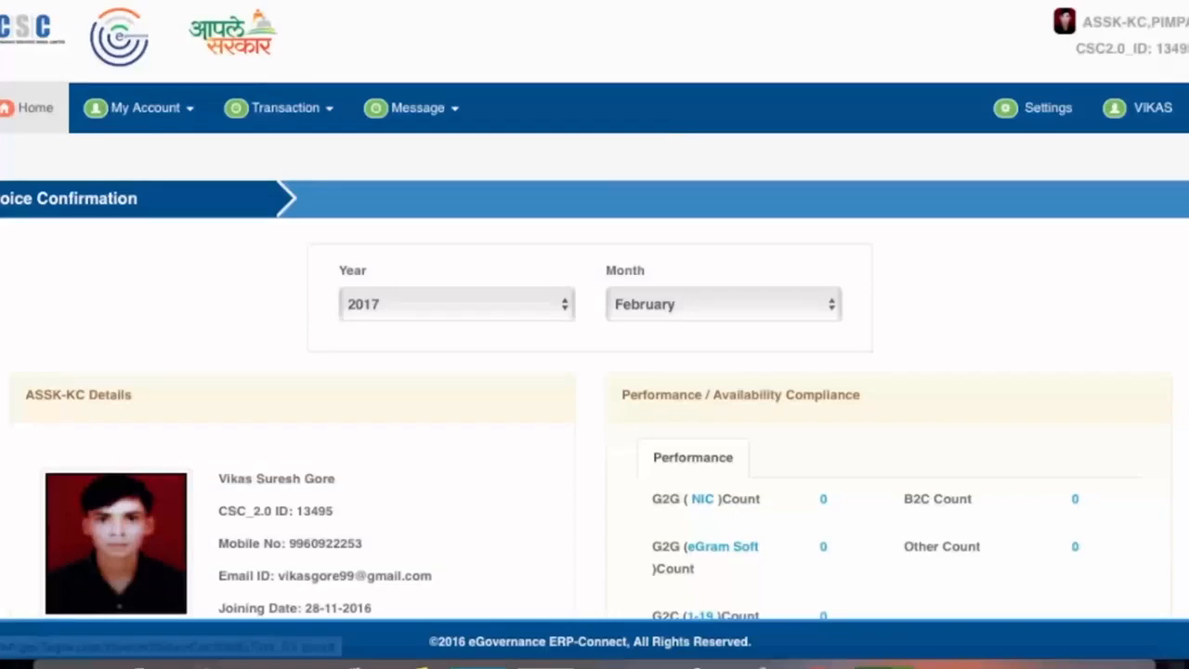
- Scroll down to the compliance panel showing Total Days 28 and Availability 20
scroll(594, 390, down, 1)
scroll(595, 372, down, 2)
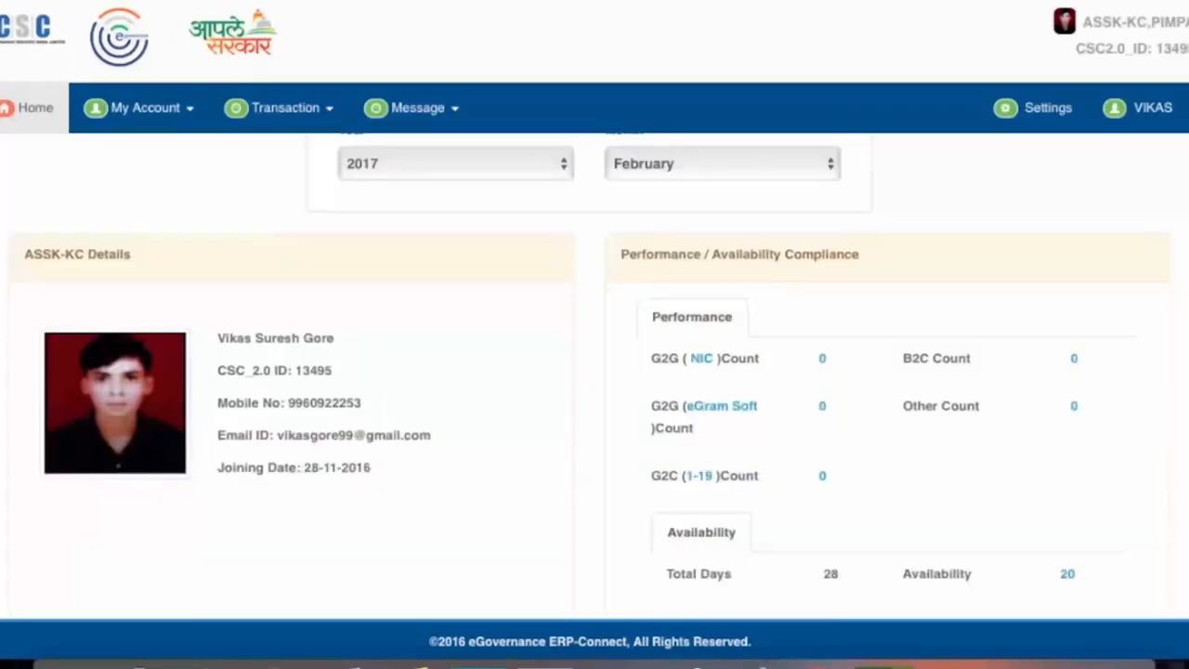
scroll(595, 371, down, 1)
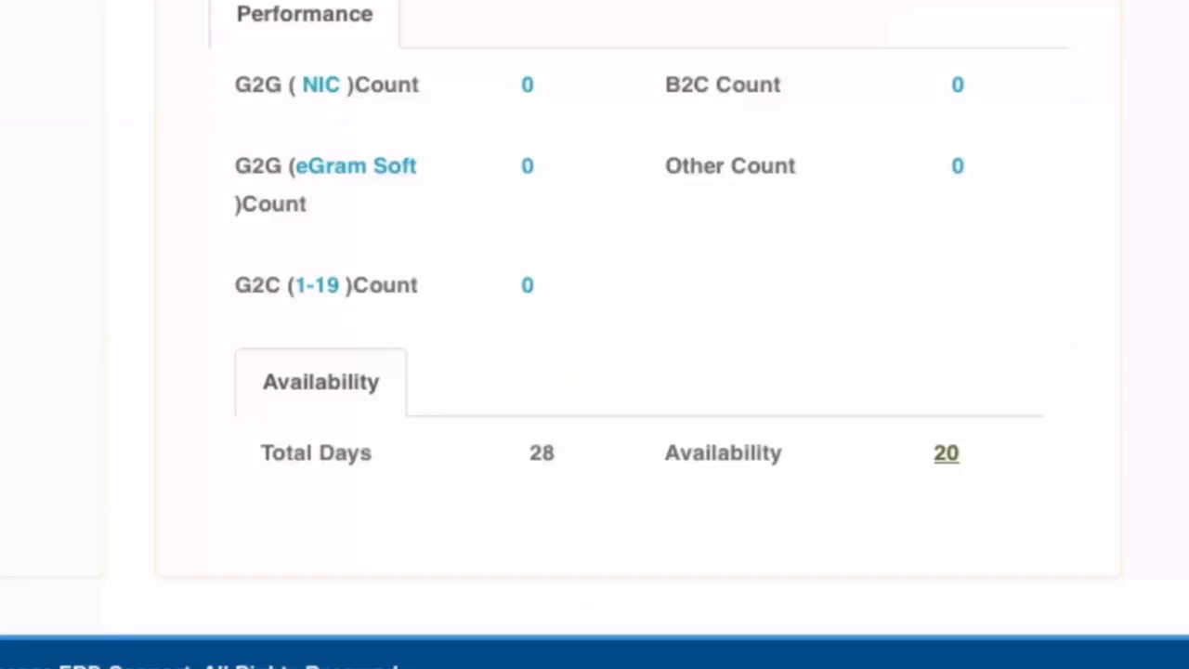
- Open the Attendance Report behind the availability count of 20 and scroll through its logged days
click(946, 454)
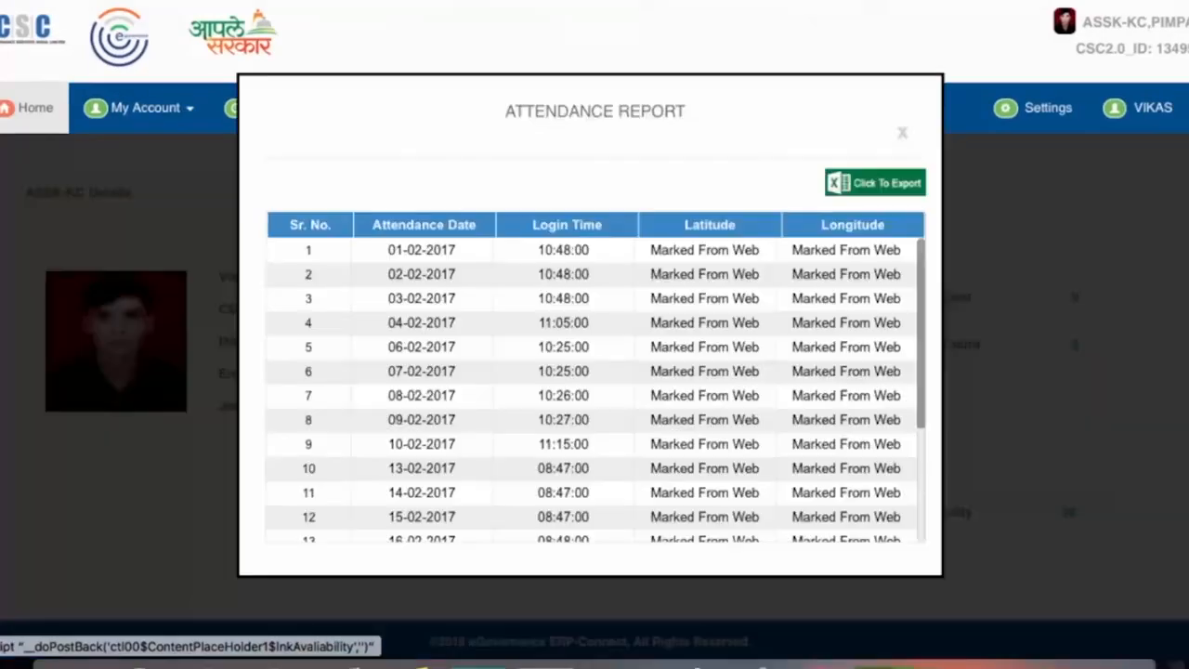
scroll(594, 390, down, 1)
scroll(595, 390, down, 2)
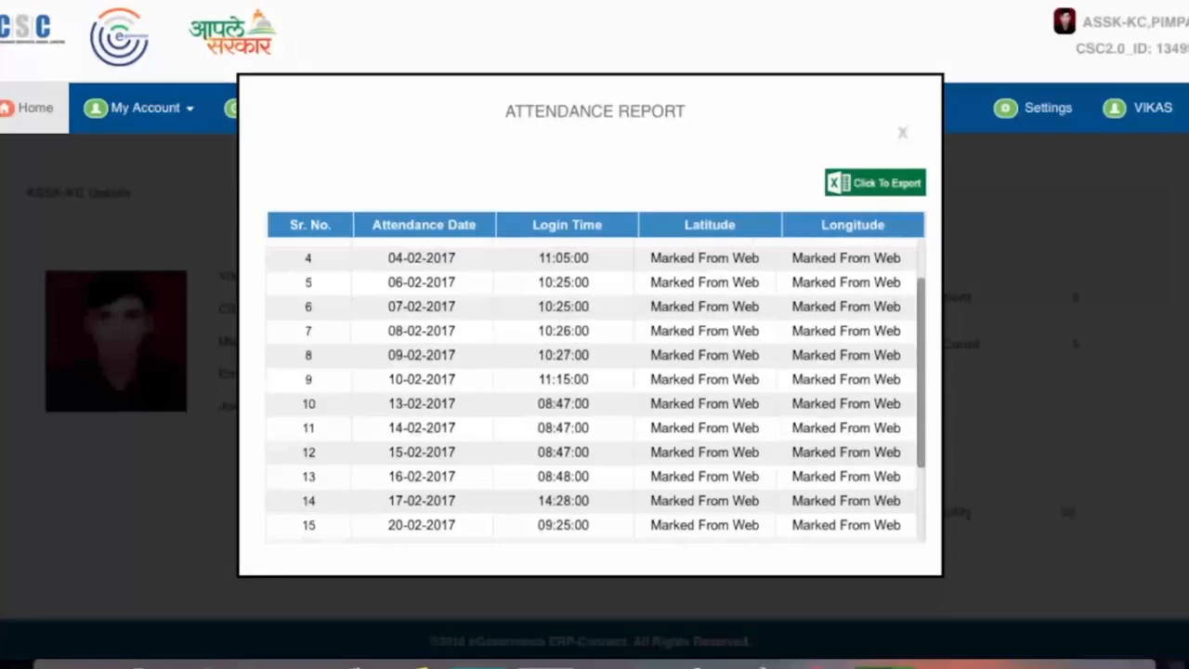
scroll(594, 390, down, 1)
scroll(595, 390, down, 1)
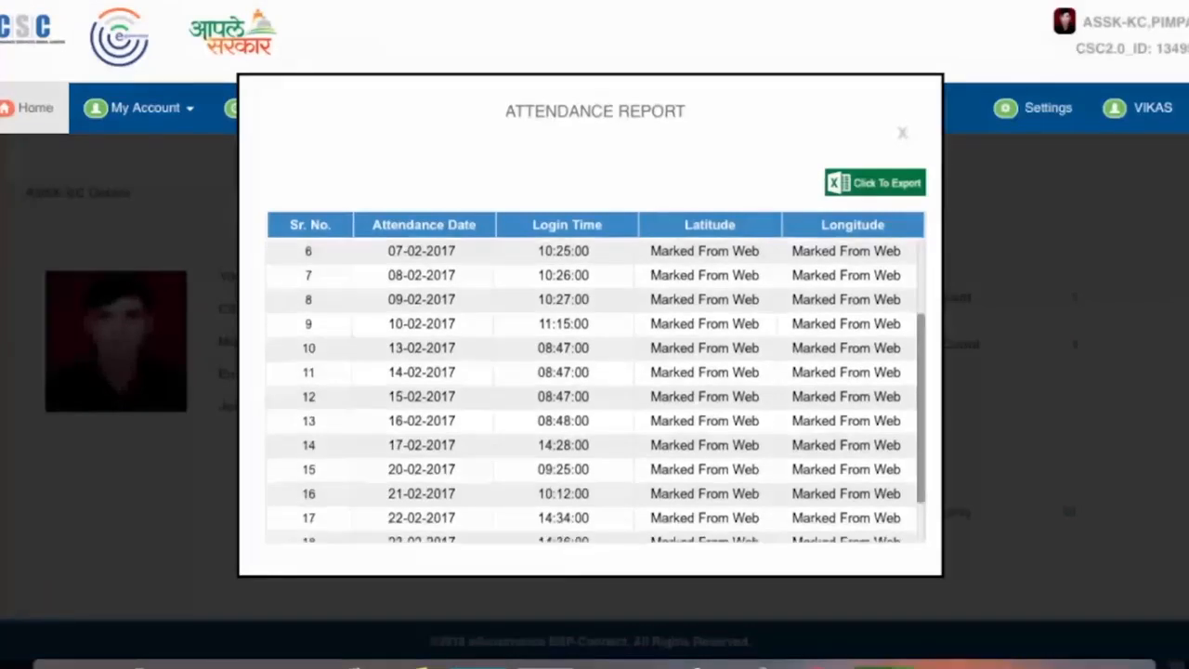
scroll(595, 390, down, 1)
scroll(595, 390, down, 1)
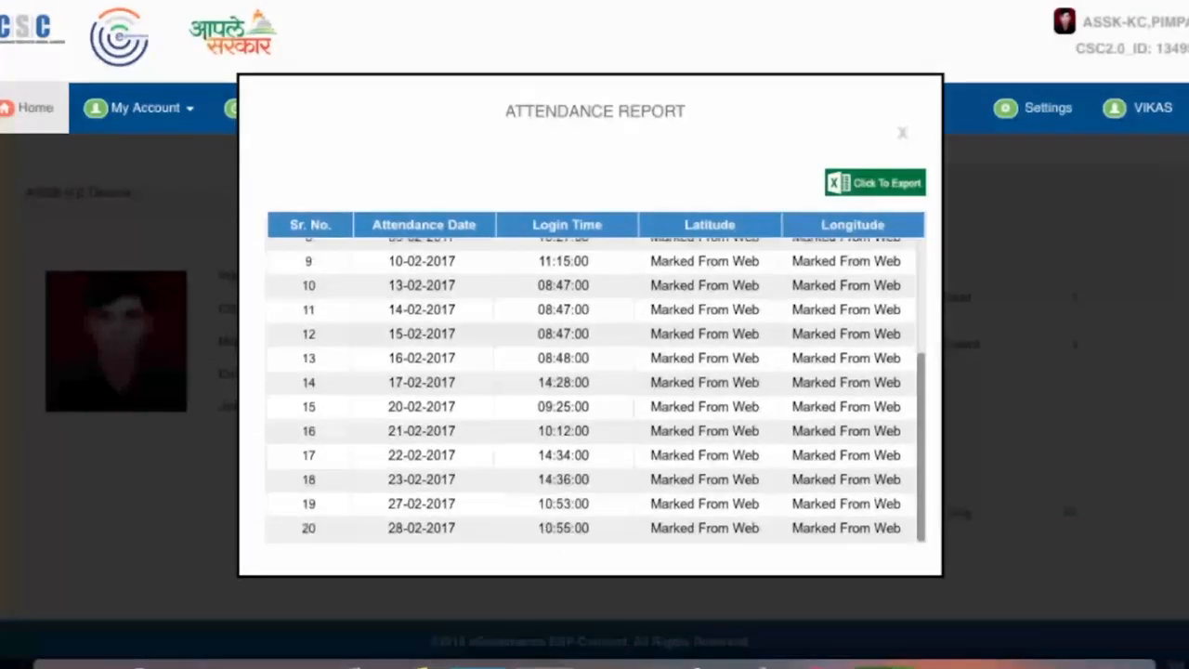
scroll(595, 390, up, 1)
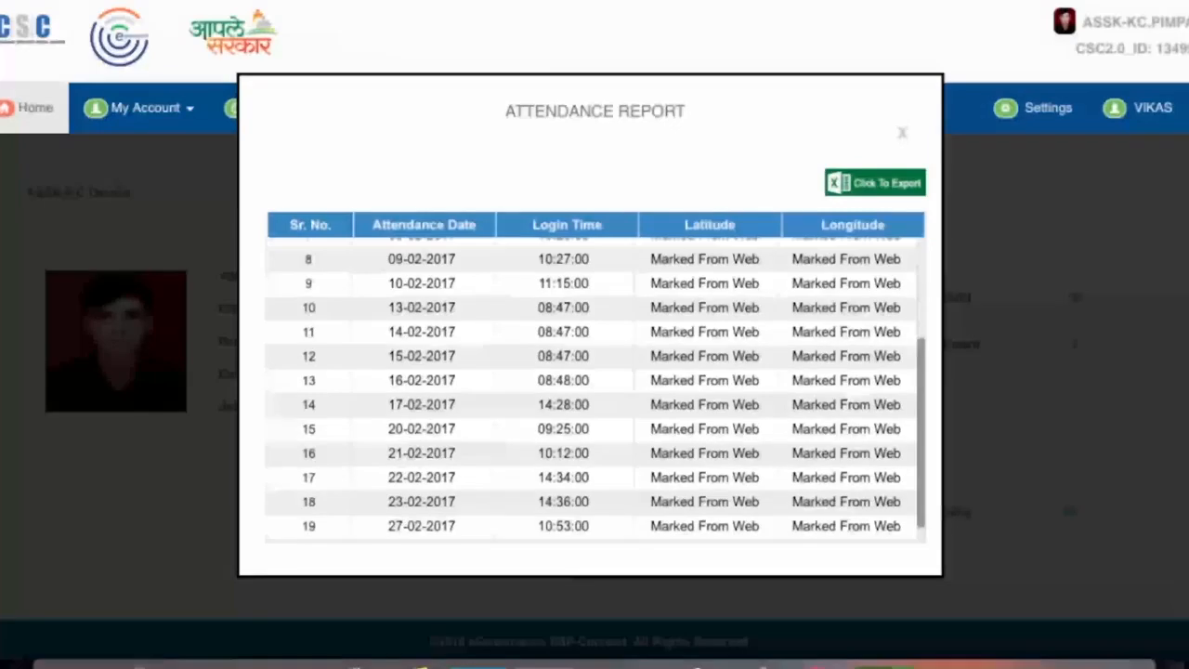
scroll(595, 390, up, 1)
scroll(595, 390, up, 2)
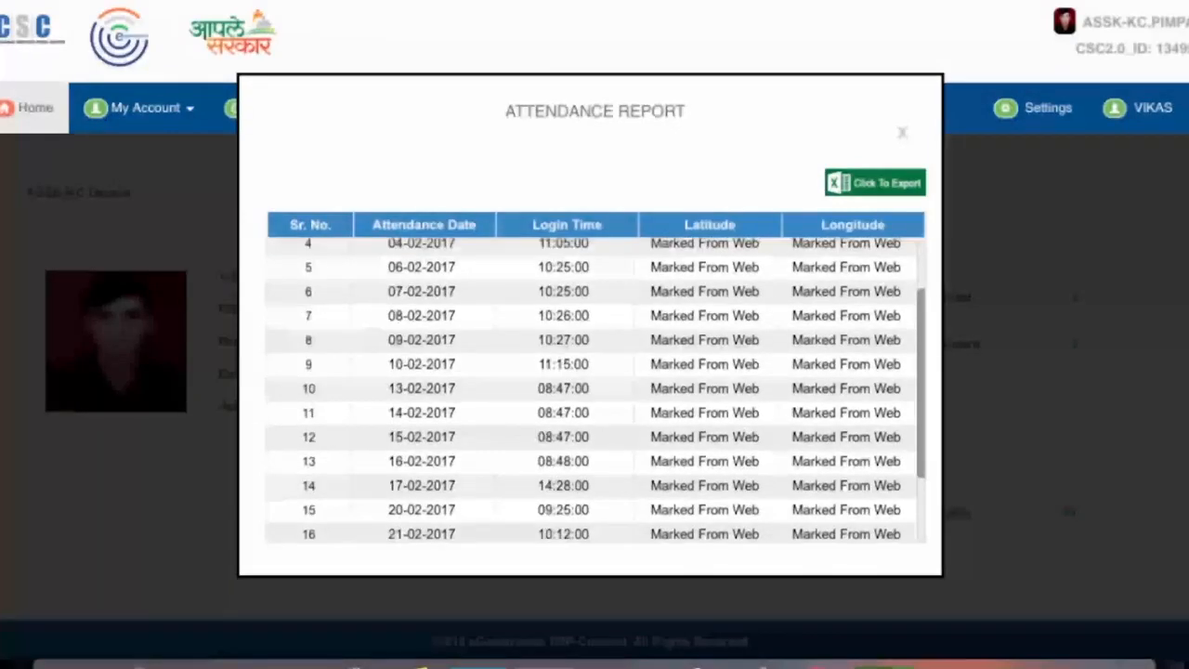
scroll(594, 391, up, 2)
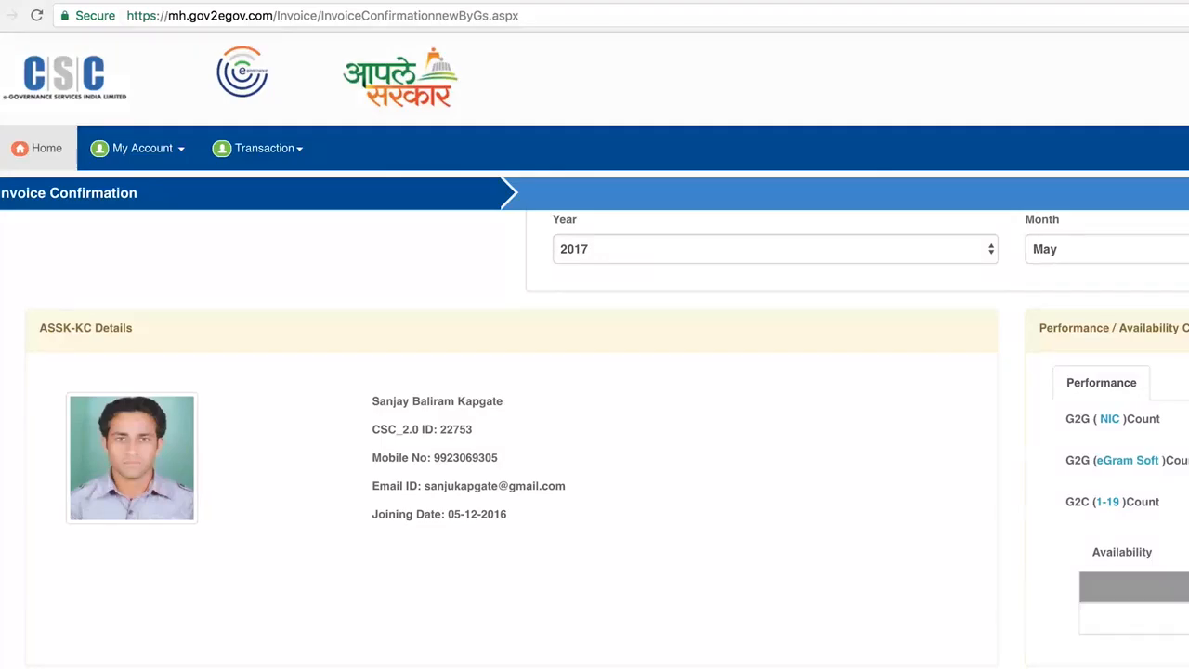
- Review the all-zero Help Desk and Training SLA tables, then go to Allotment Confirmation (15-12-2016)
scroll(595, 418, down, 2)
scroll(594, 419, down, 3)
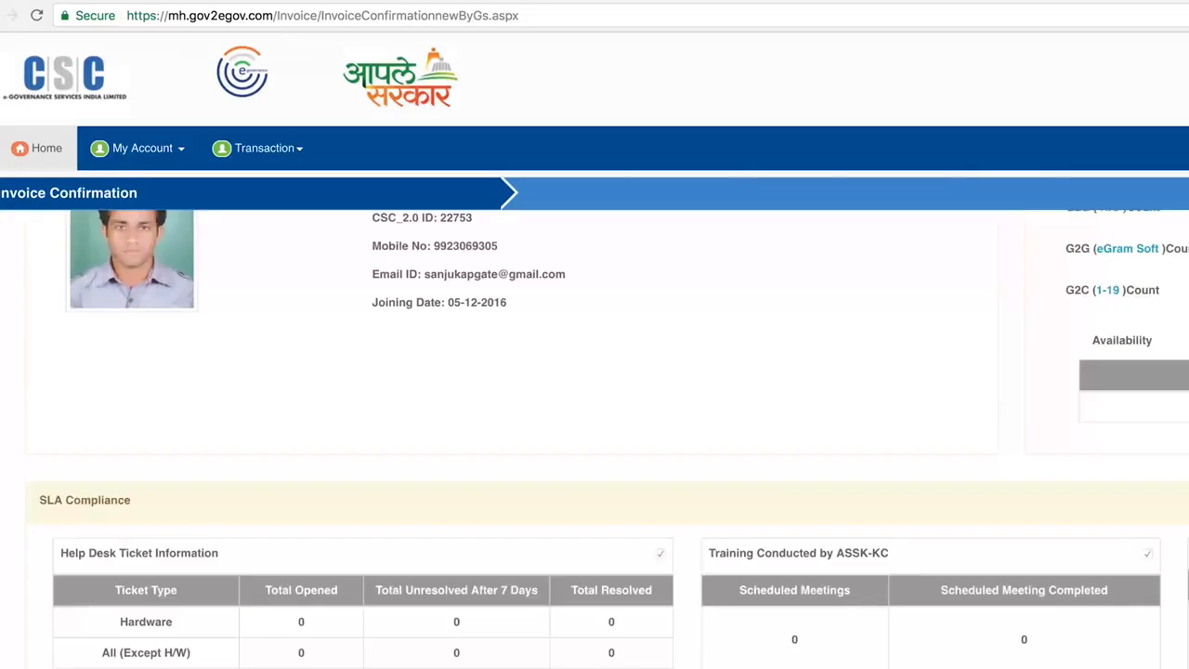
scroll(595, 418, down, 5)
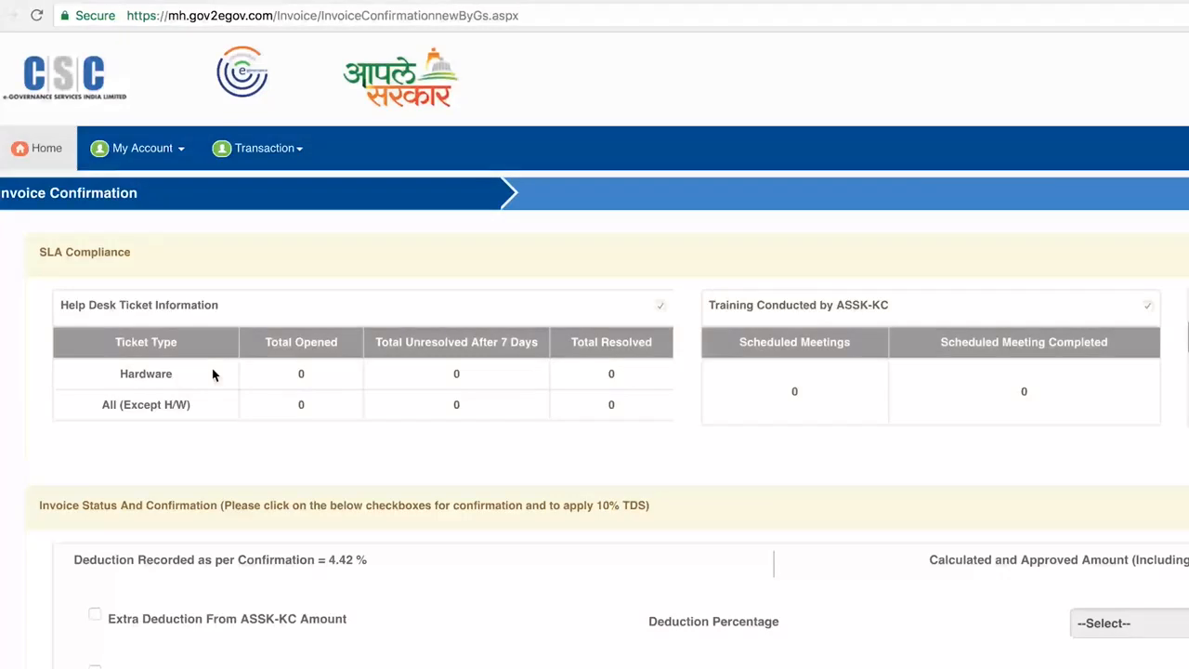
click(210, 404)
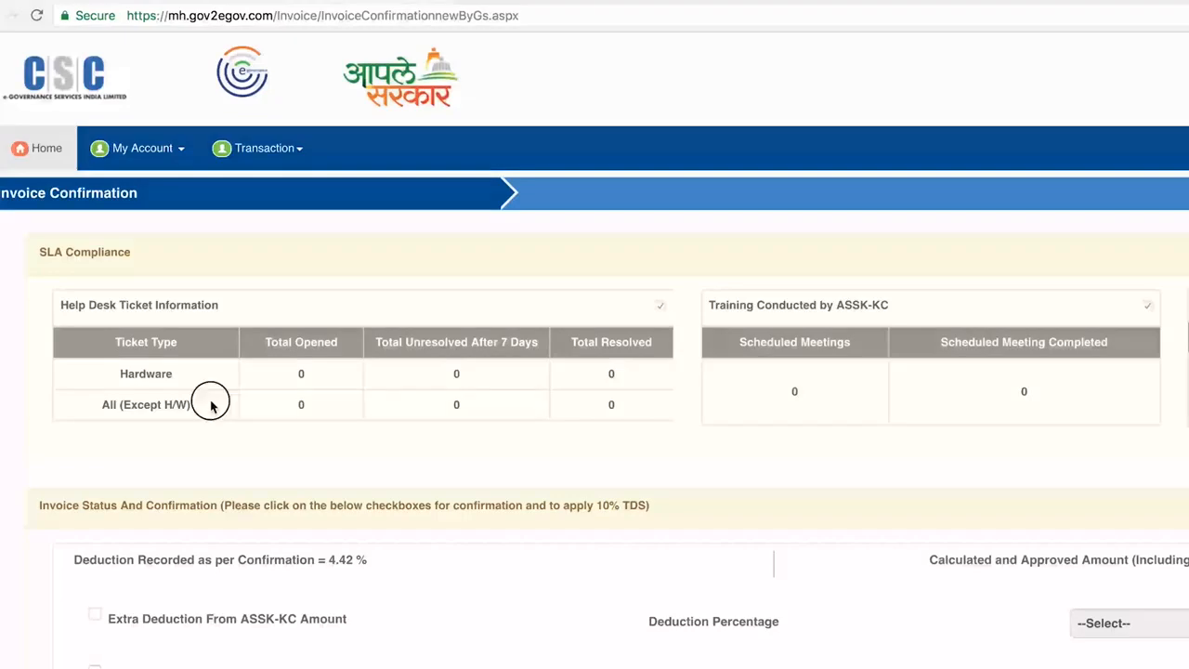
click(662, 307)
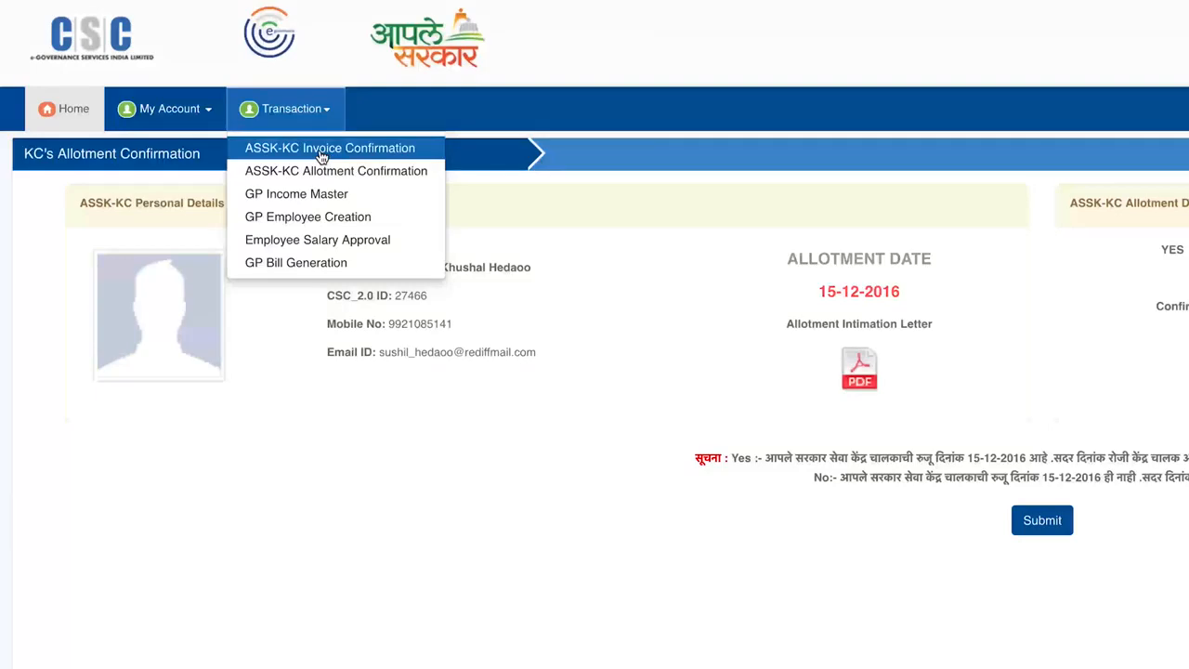
- Open ASSK-KC Invoice Confirmation showing approved amount ₹12017.5, deduction 0% and TDS amount 0
click(321, 150)
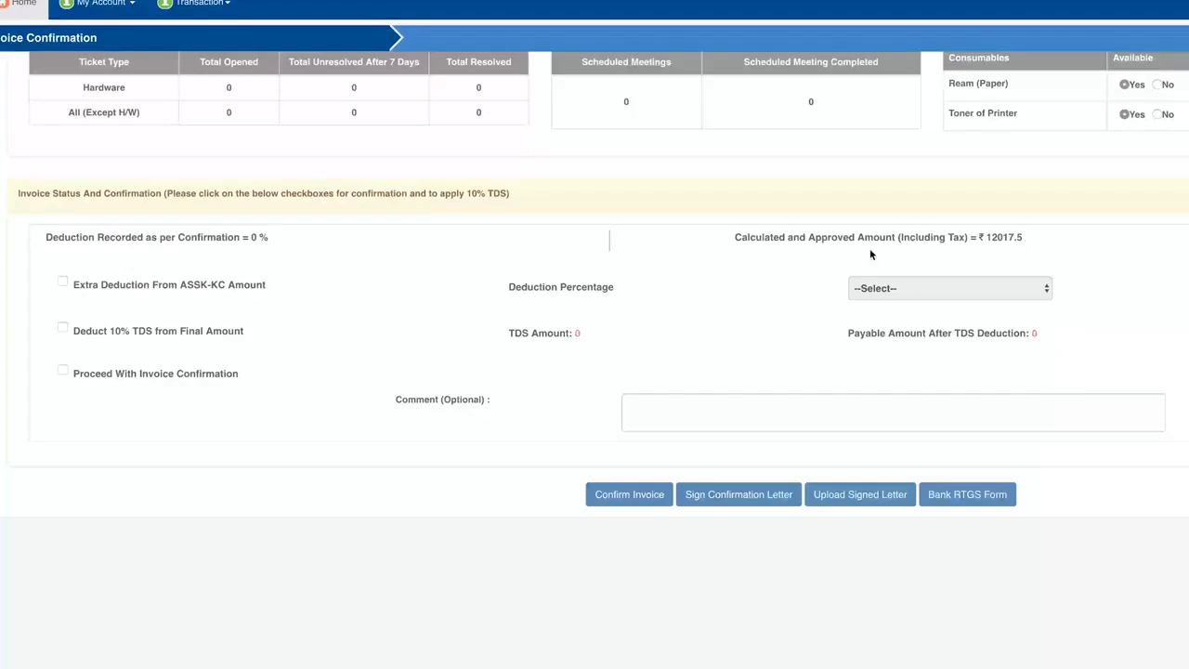
- Tick the extra ASSK-KC deduction and 10% TDS, confirming TDS 1045 and payable 10972.5
click(63, 284)
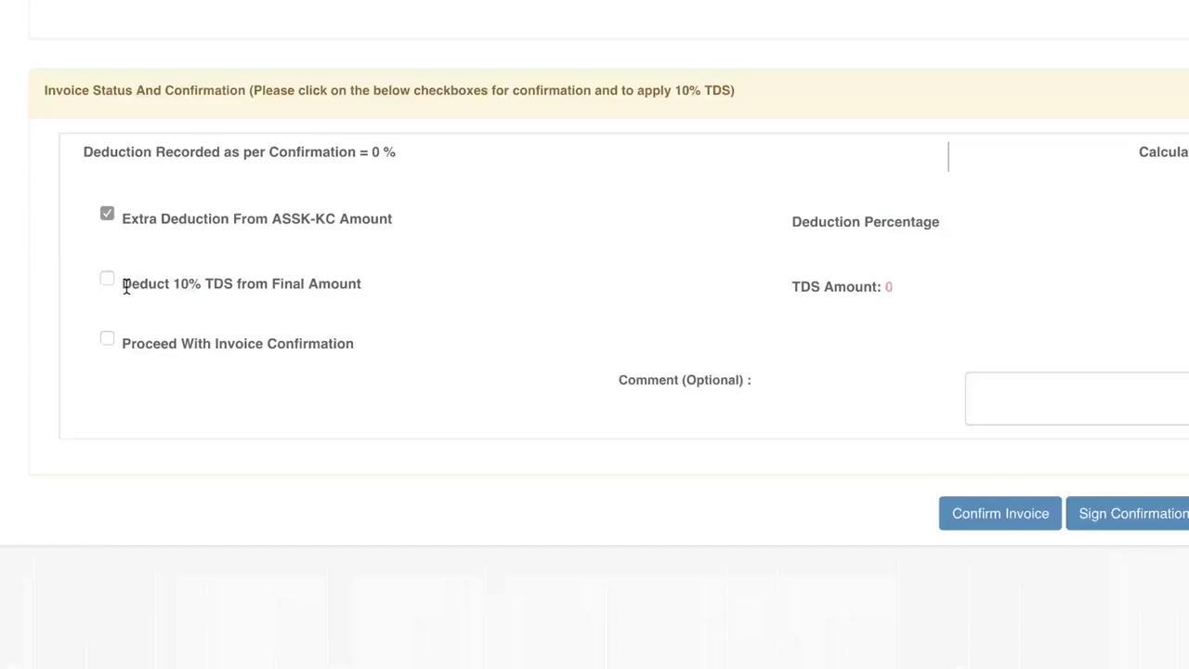
click(117, 291)
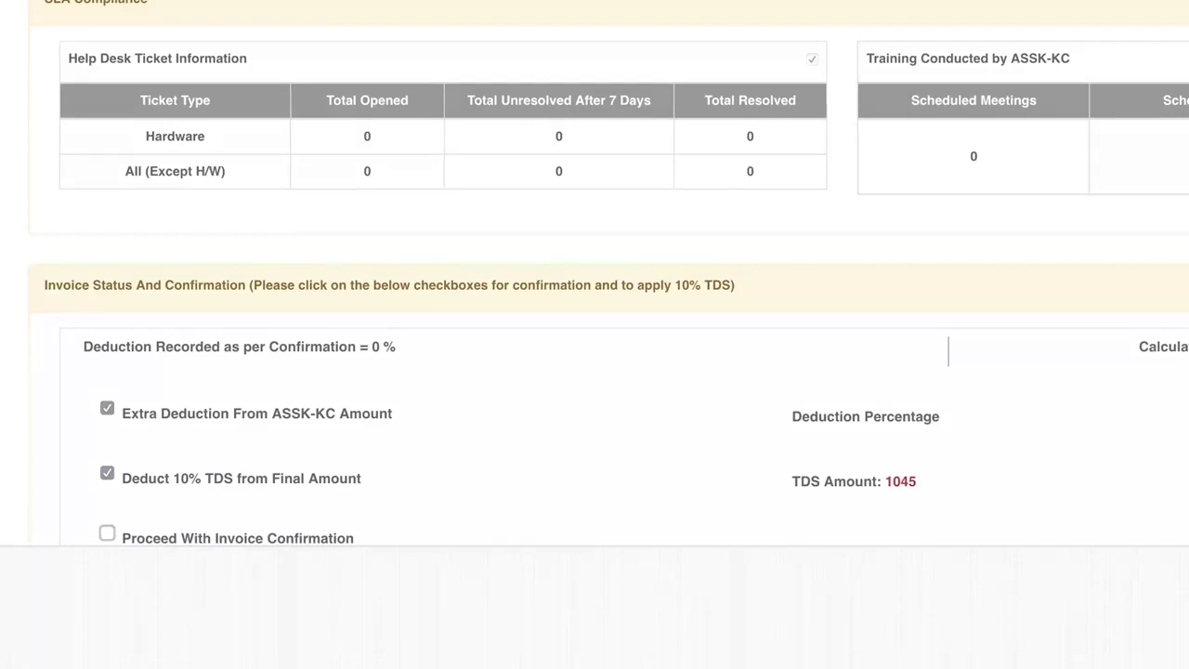
scroll(595, 278, down, 3)
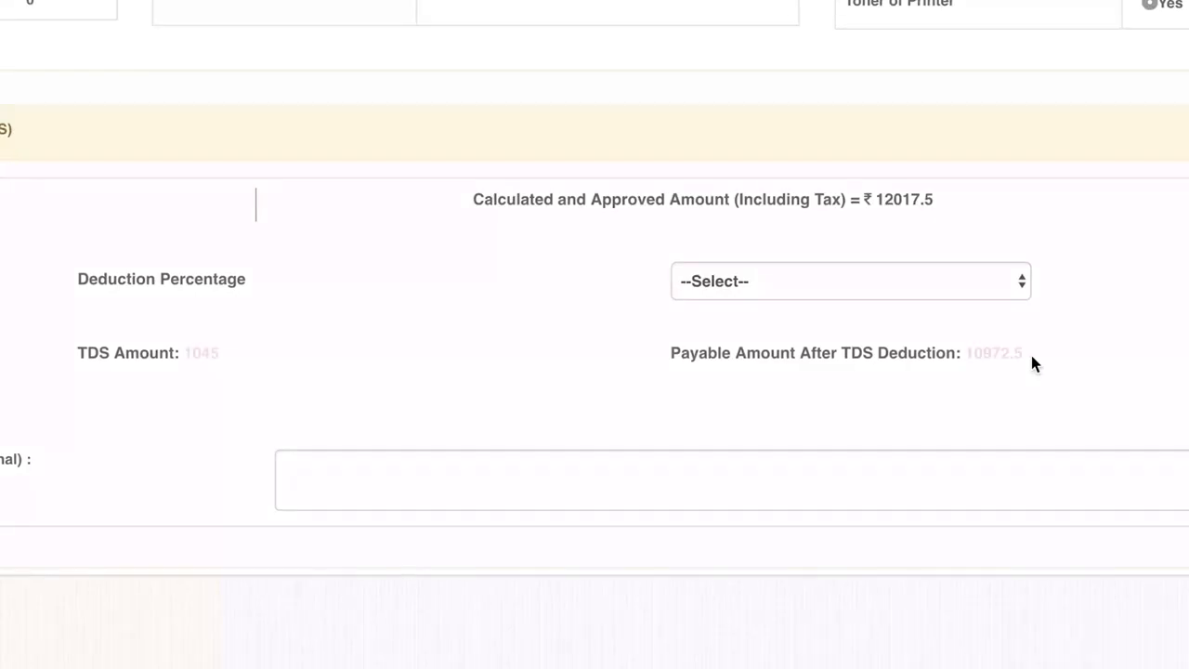
scroll(1032, 363, down, 2)
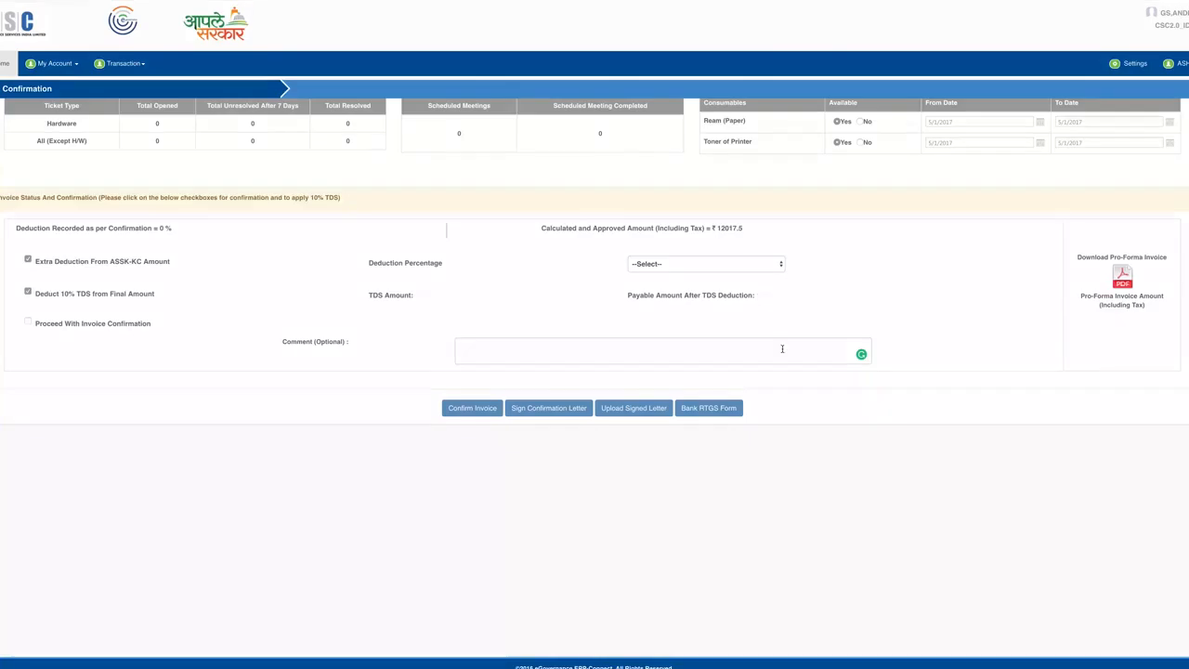
- Enter the comment 'Comments As Below: Kindly Check The Deduction Amount.....' and confirm the invoice
click(582, 358)
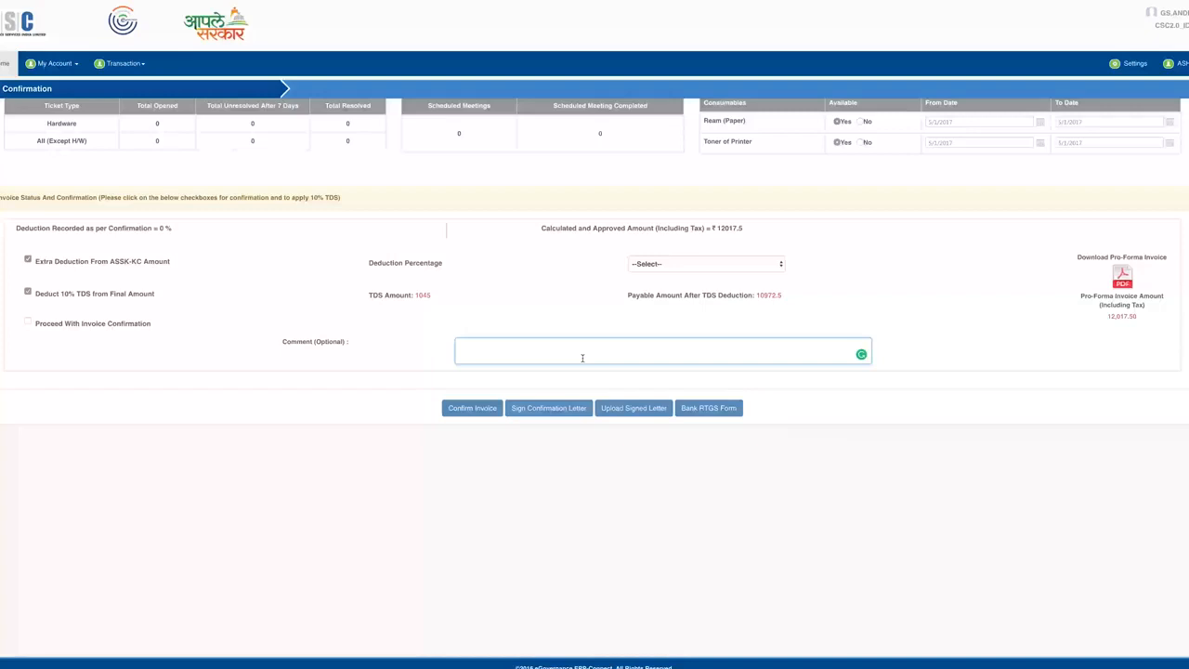
text(C)
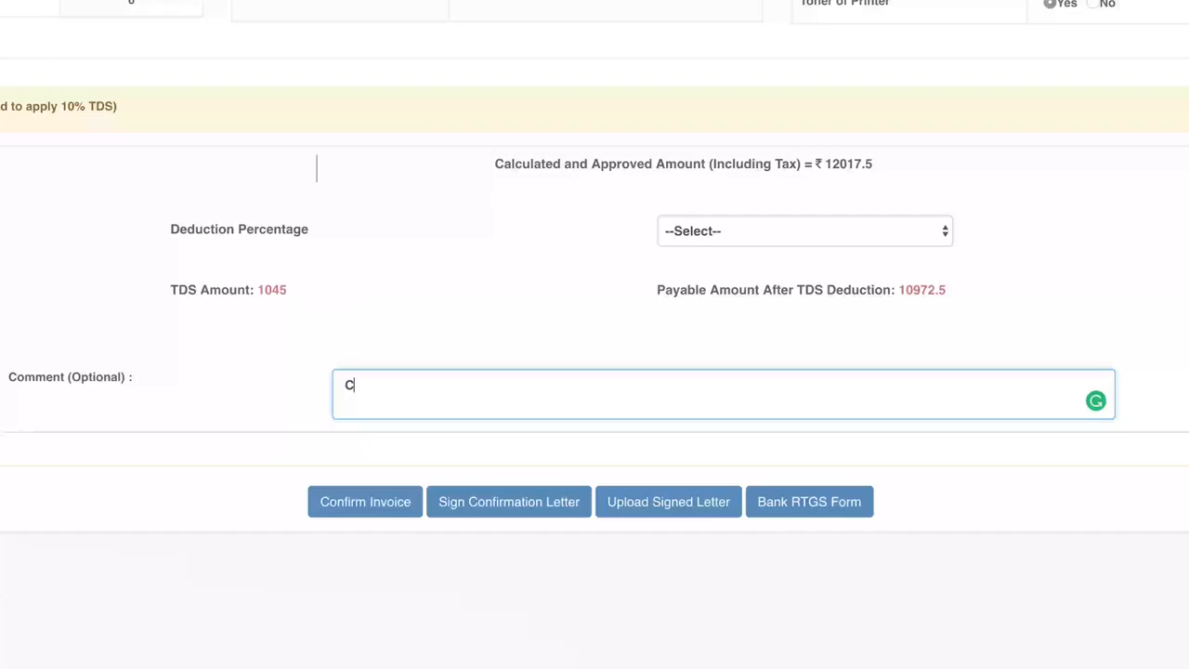
text(ommen)
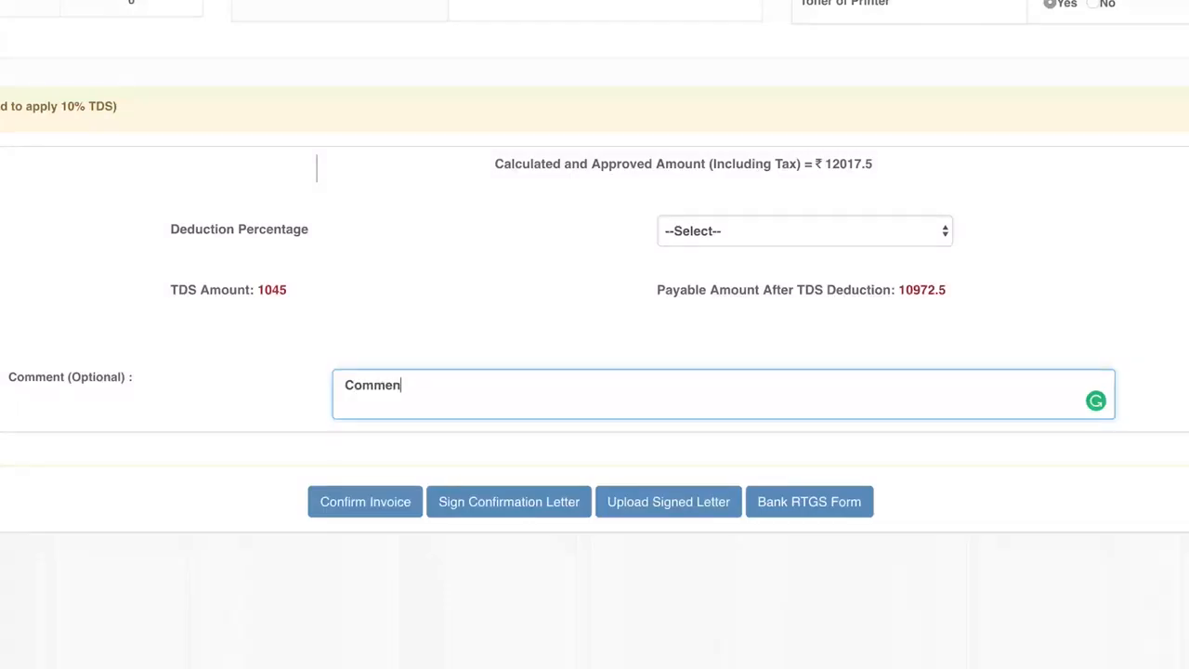
text(ts As )
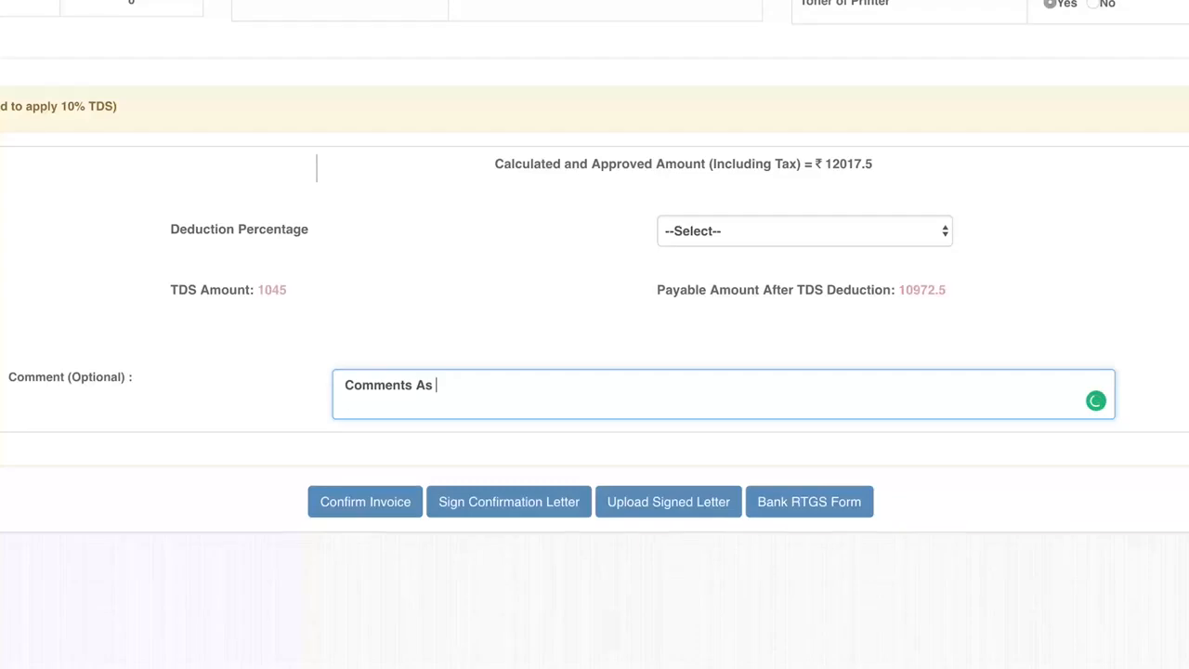
text(Below:)
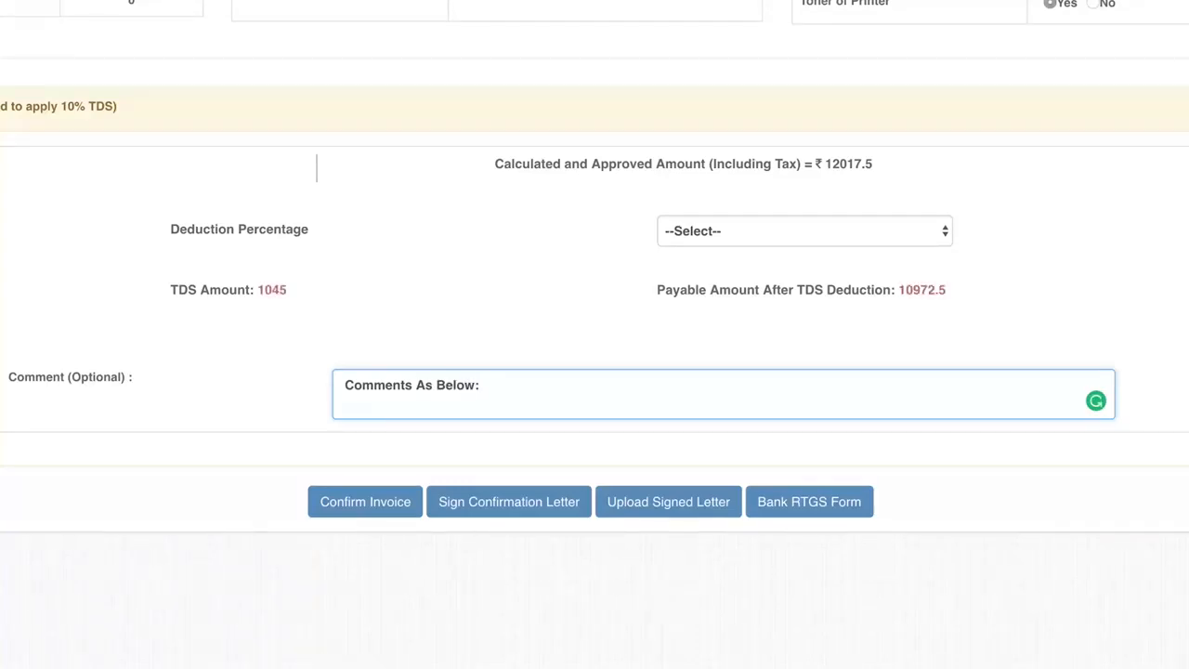
text( Kindly)
text(Check The Deduction Amount.....)
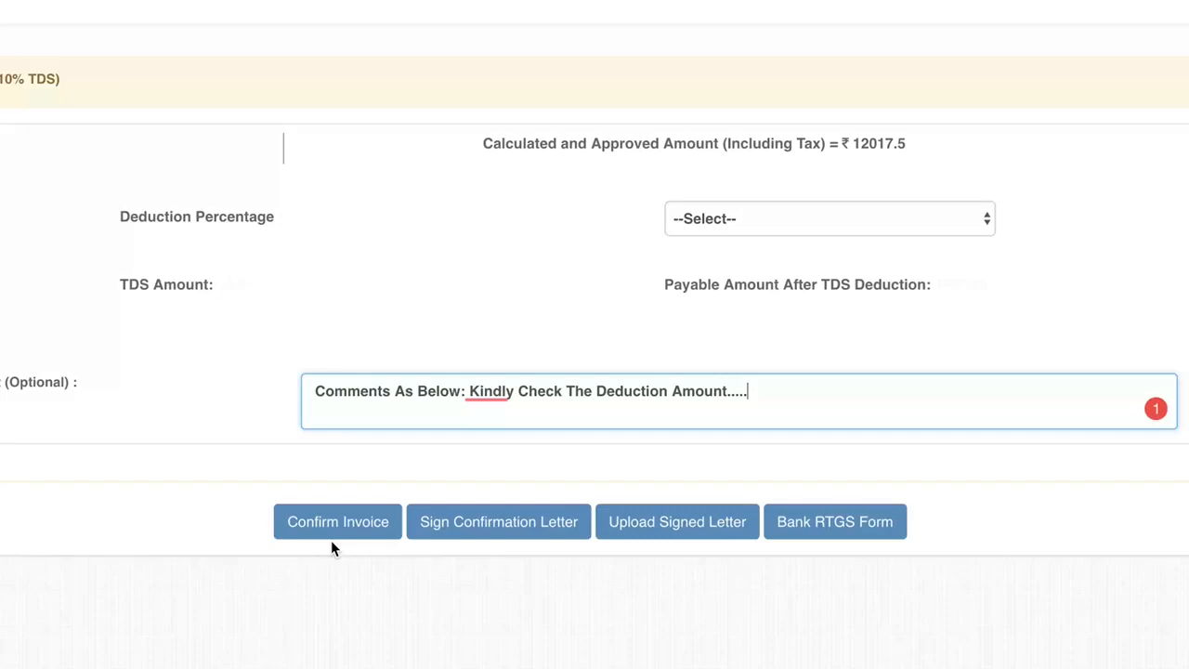
click(332, 544)
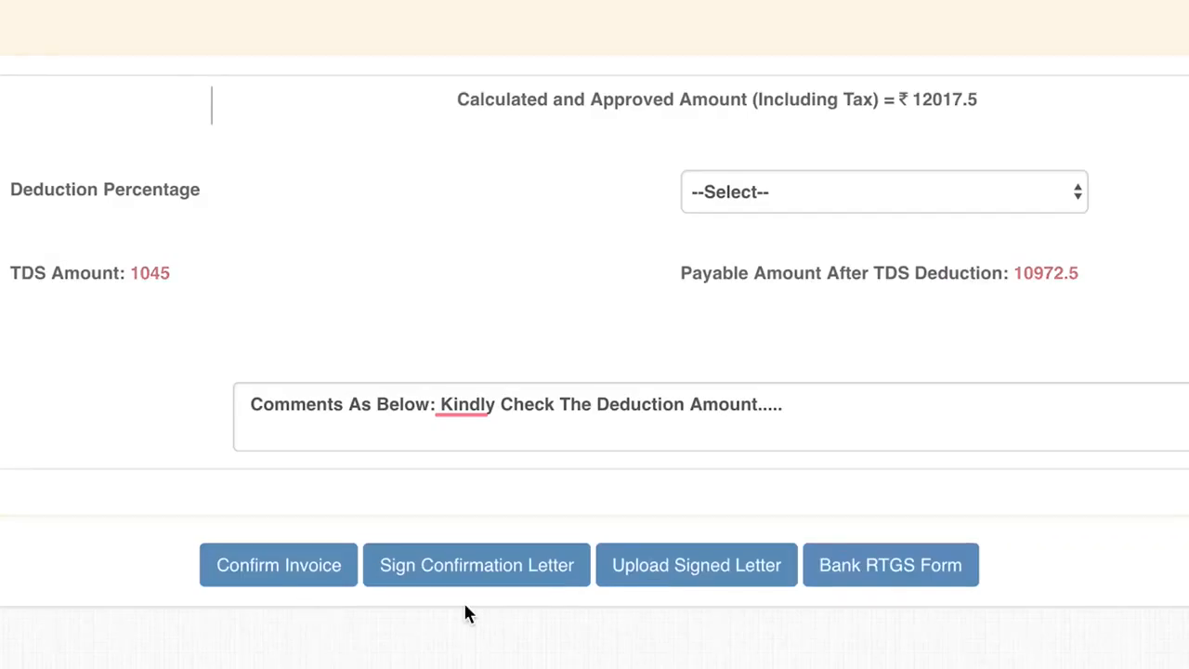
- Go to Upload Signed Letter, then open the Bank RTGS Forms list and scroll through the banks
click(709, 584)
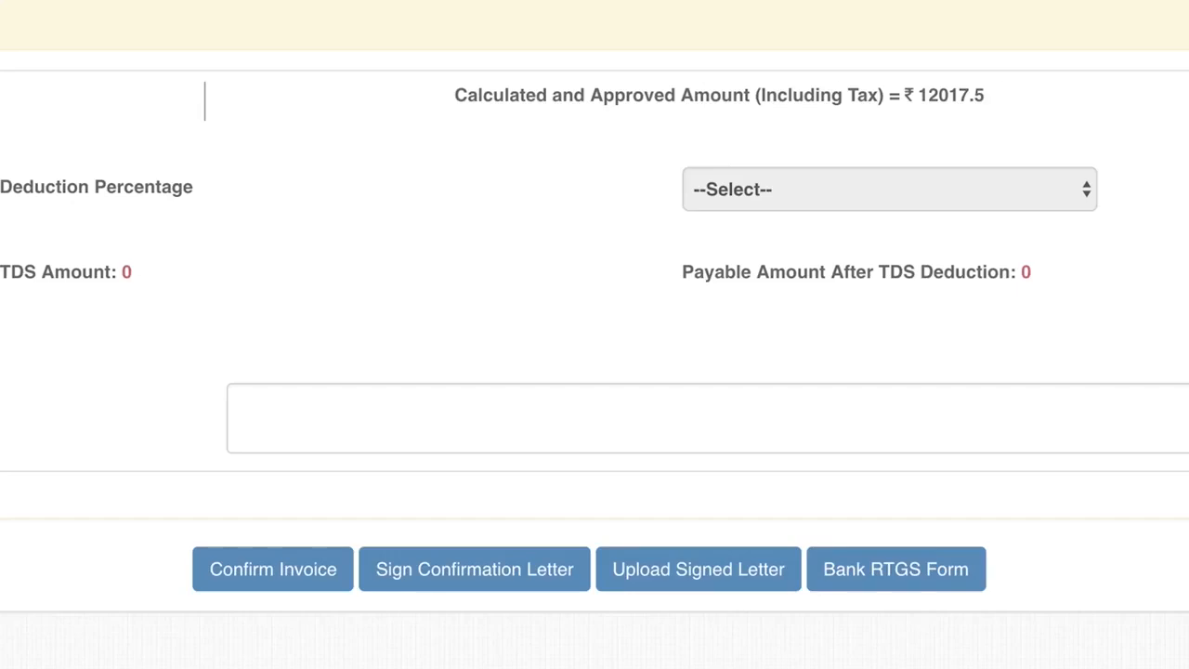
click(932, 581)
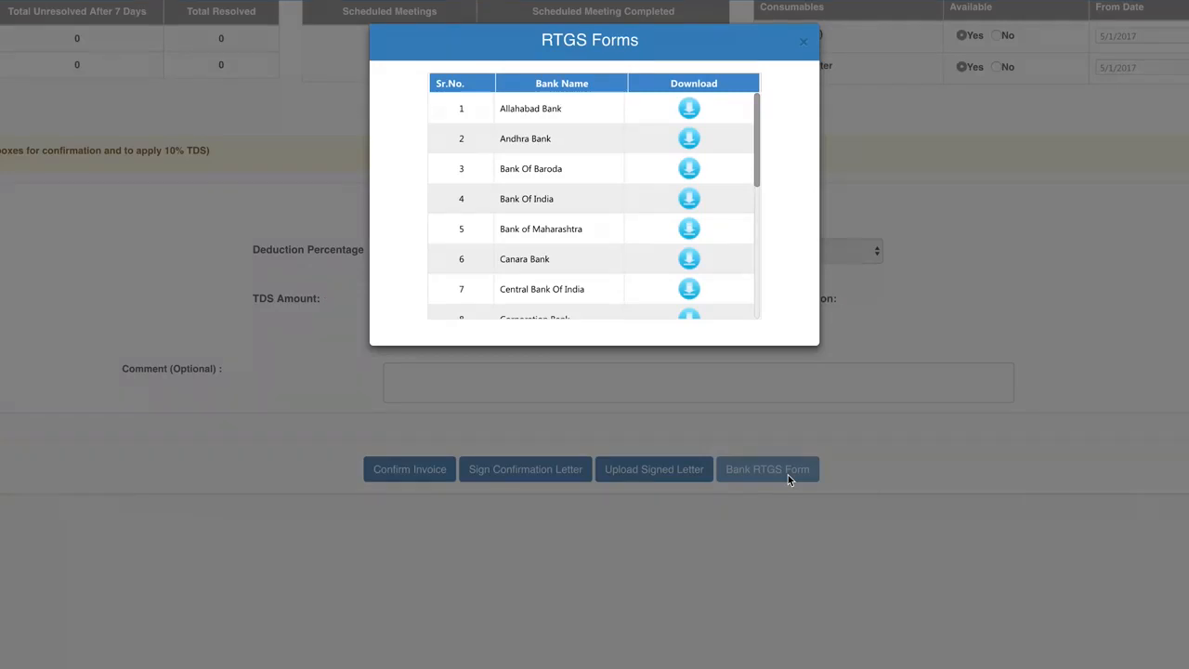
drag(758, 156, 761, 257)
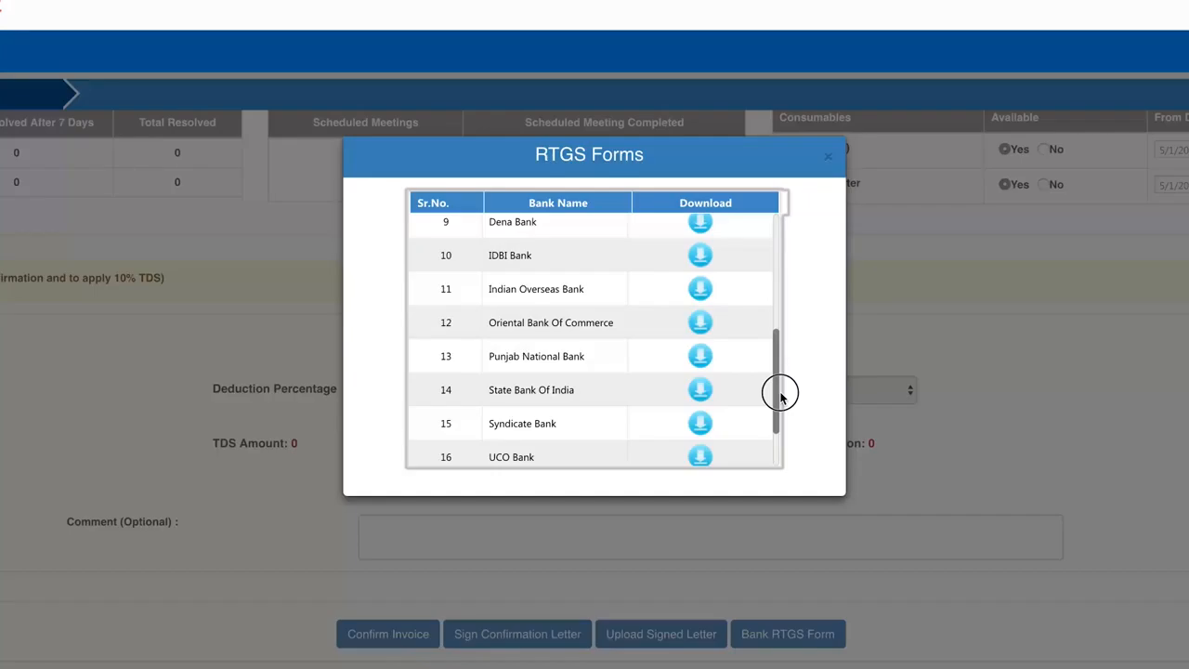
drag(781, 395, 785, 280)
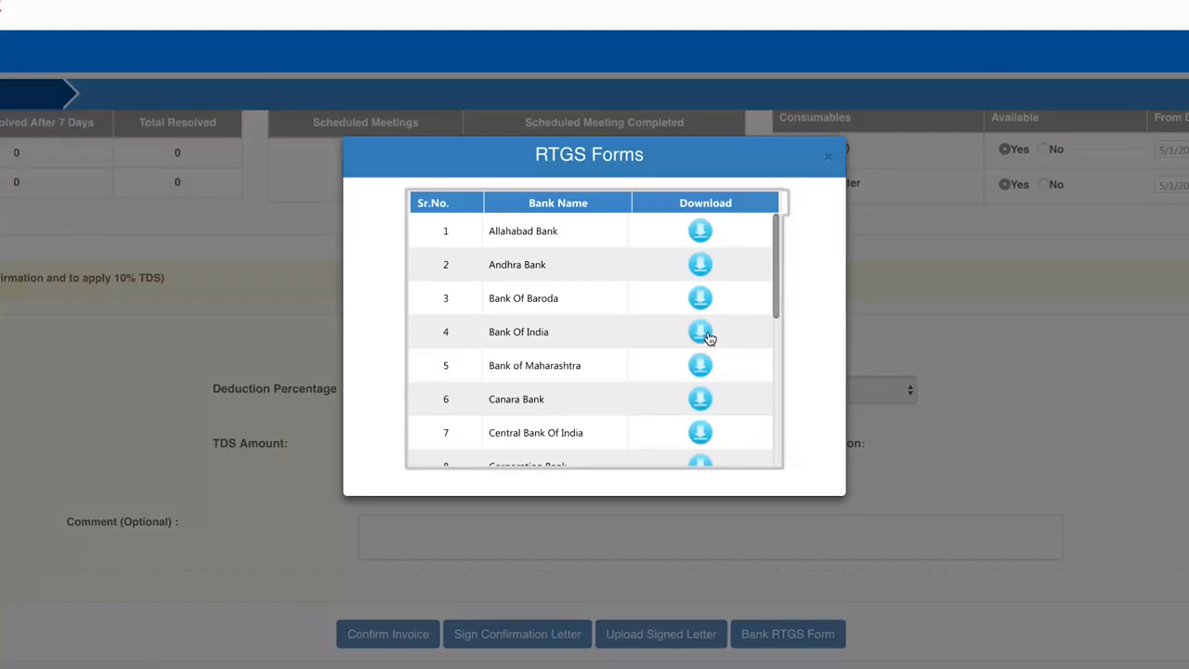